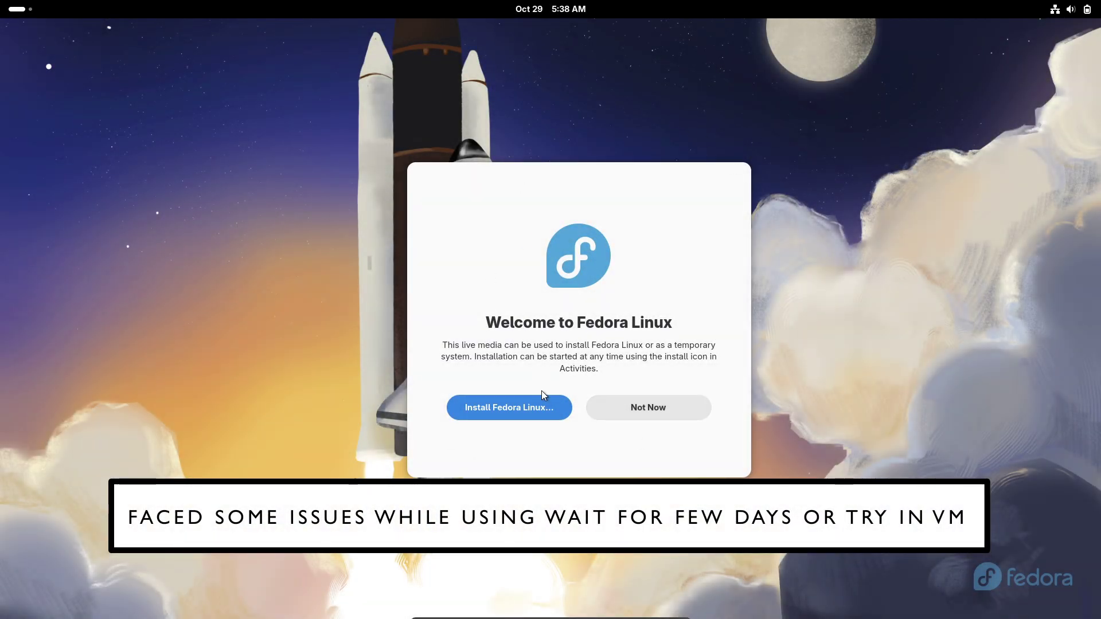
Launch the Fedora installer and switch the power mode to Performance.
click(527, 401)
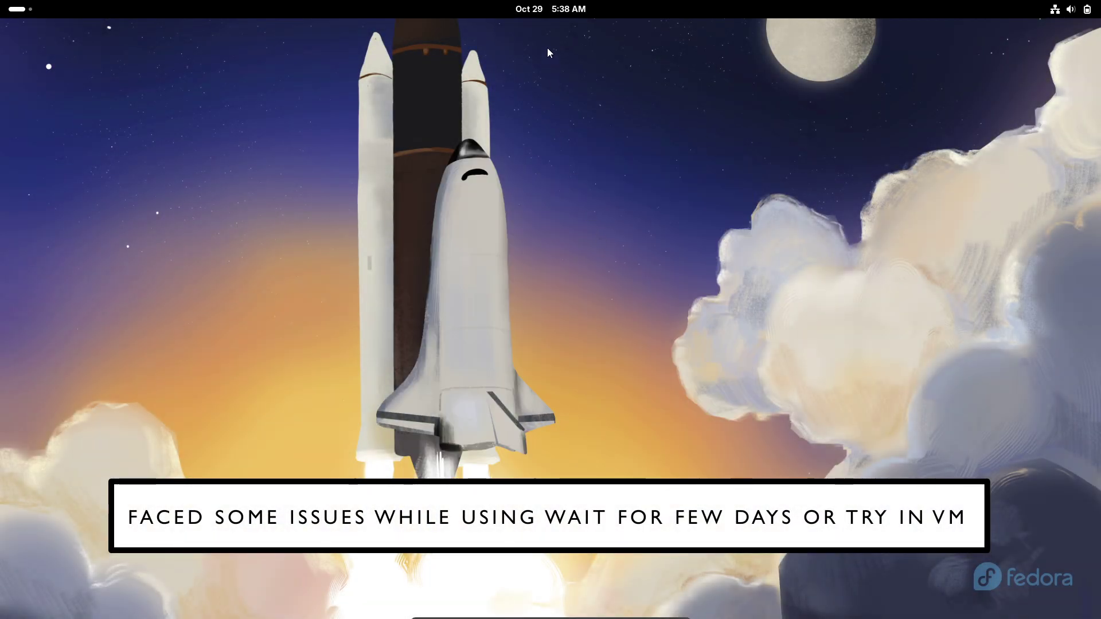
click(1071, 9)
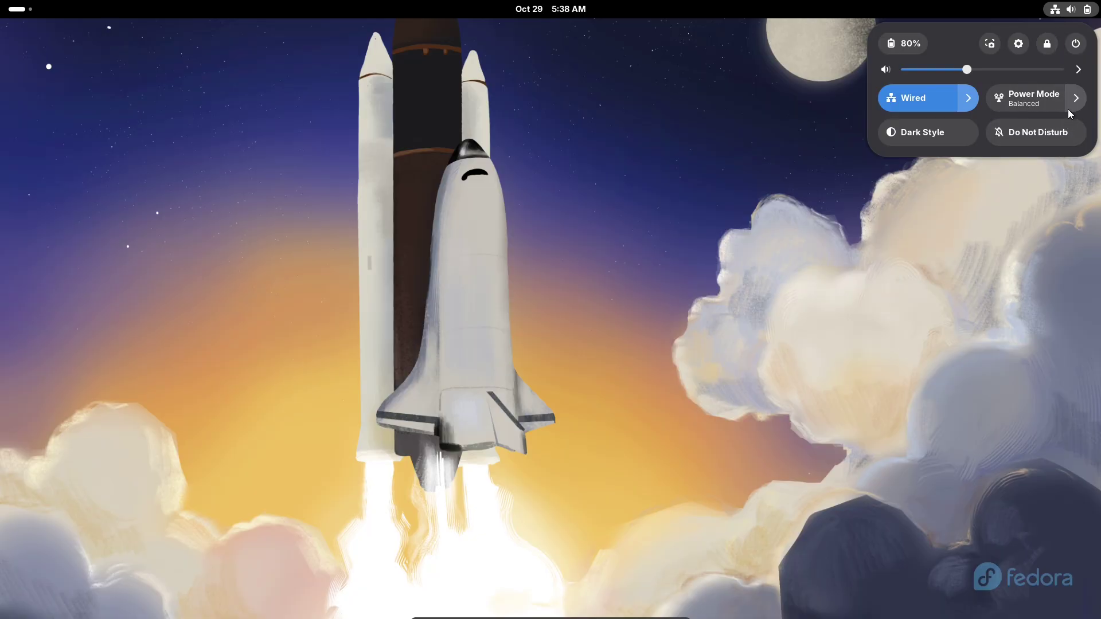
click(1075, 98)
click(990, 170)
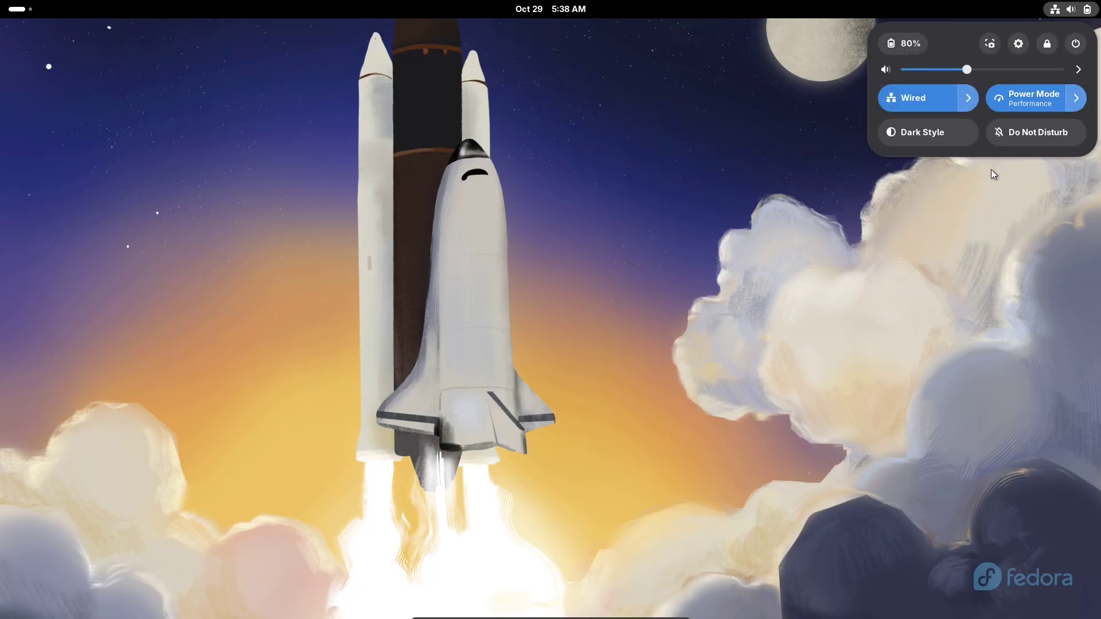
click(569, 18)
Glance at the calendar and notifications, then show all installed apps in the overview.
click(566, 17)
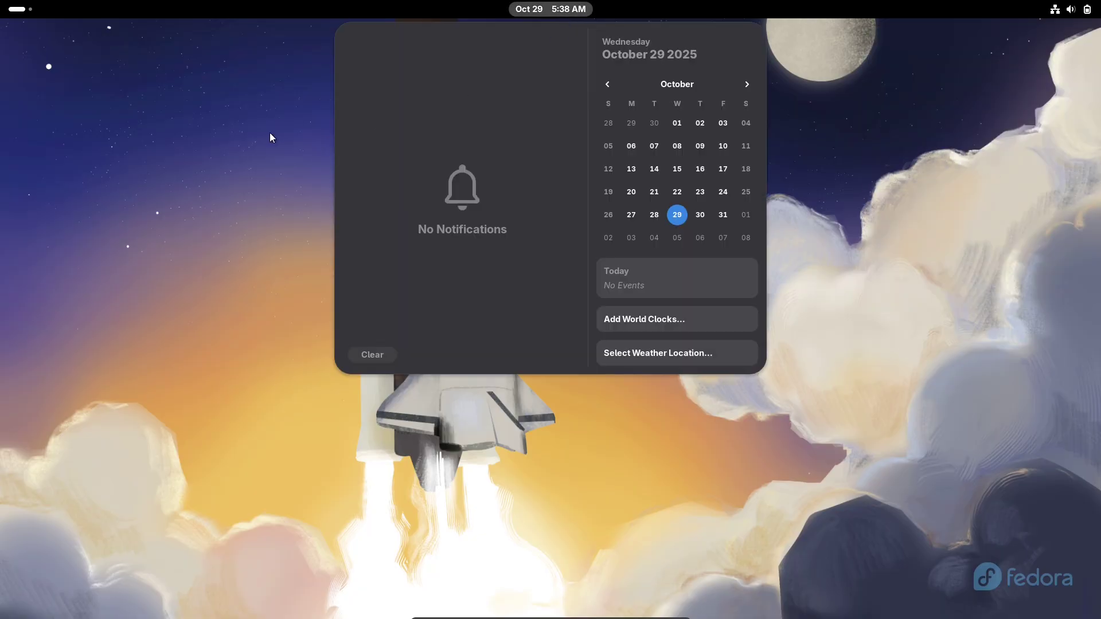
click(218, 136)
click(31, 14)
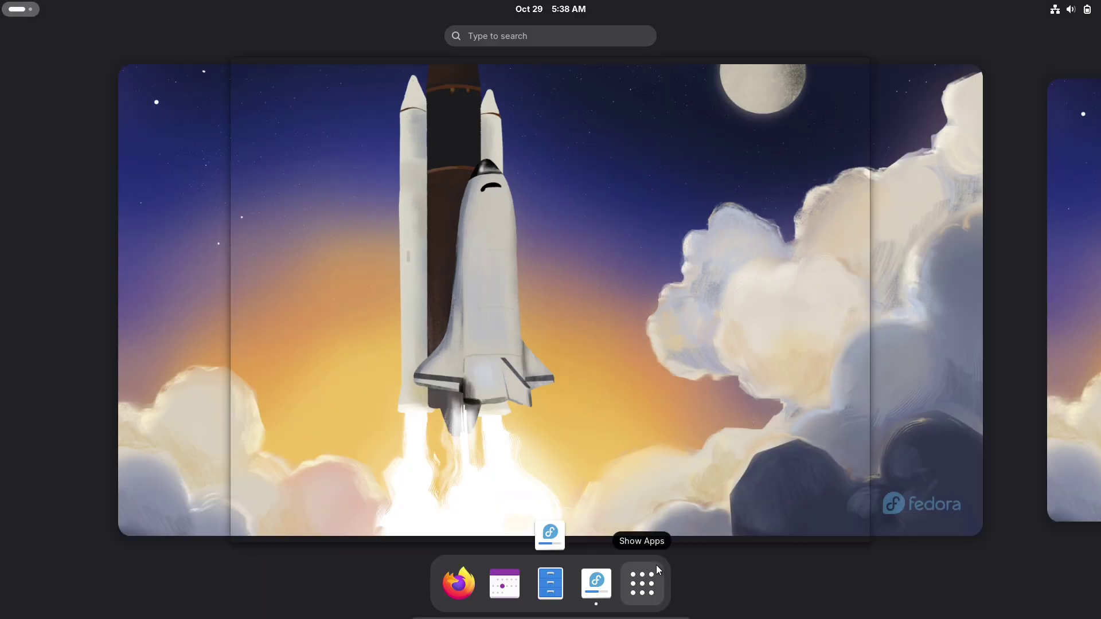
click(655, 567)
Bring the installer to the front and check its version information under About.
click(510, 143)
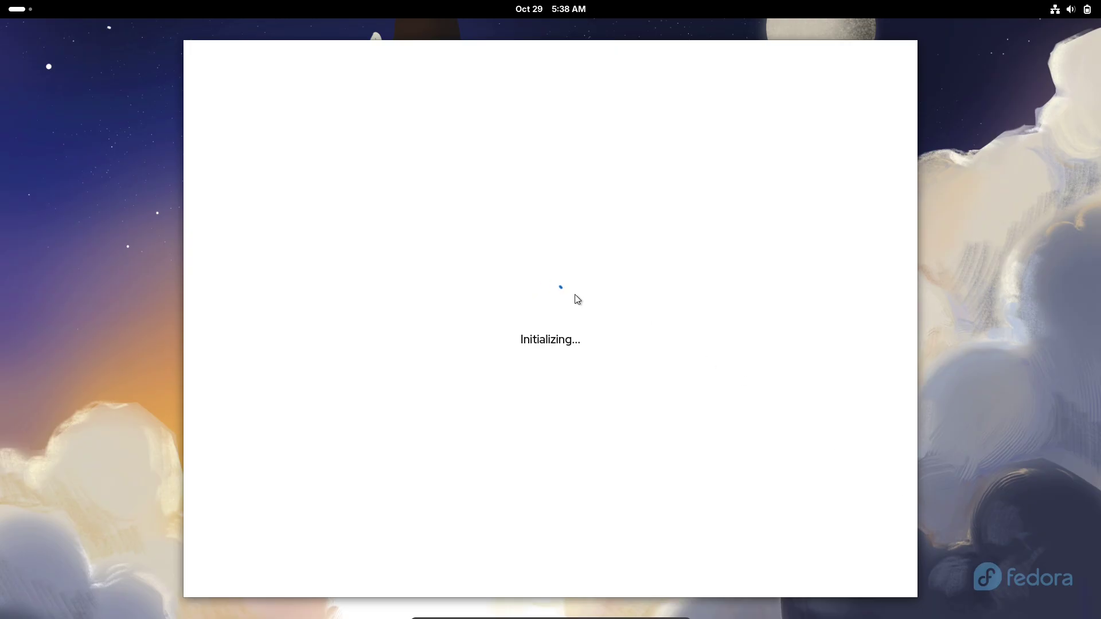
click(896, 59)
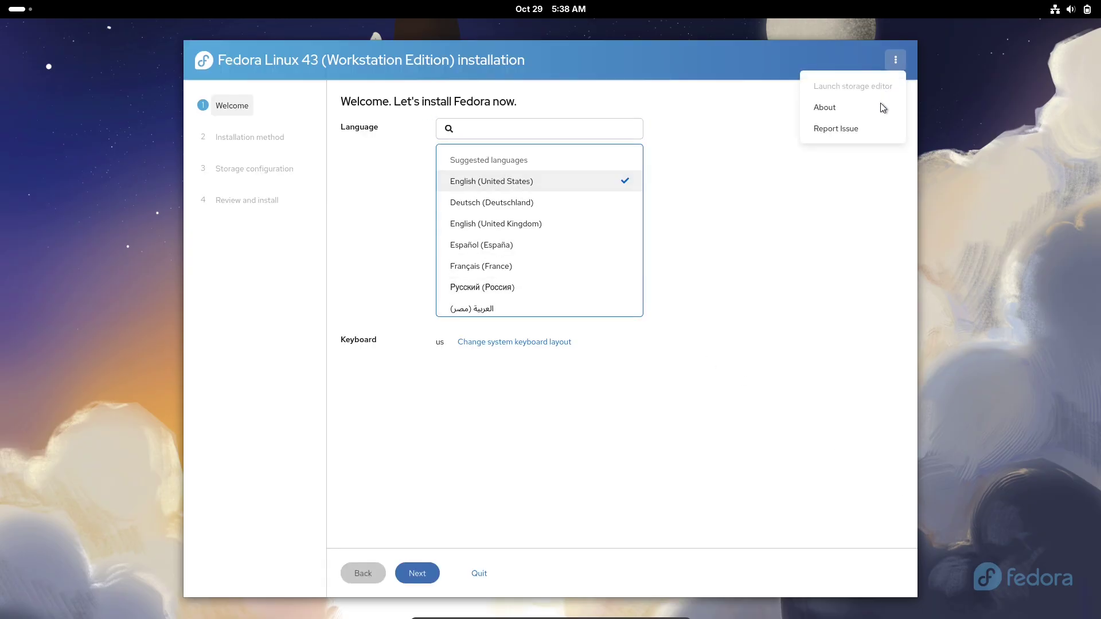
click(858, 109)
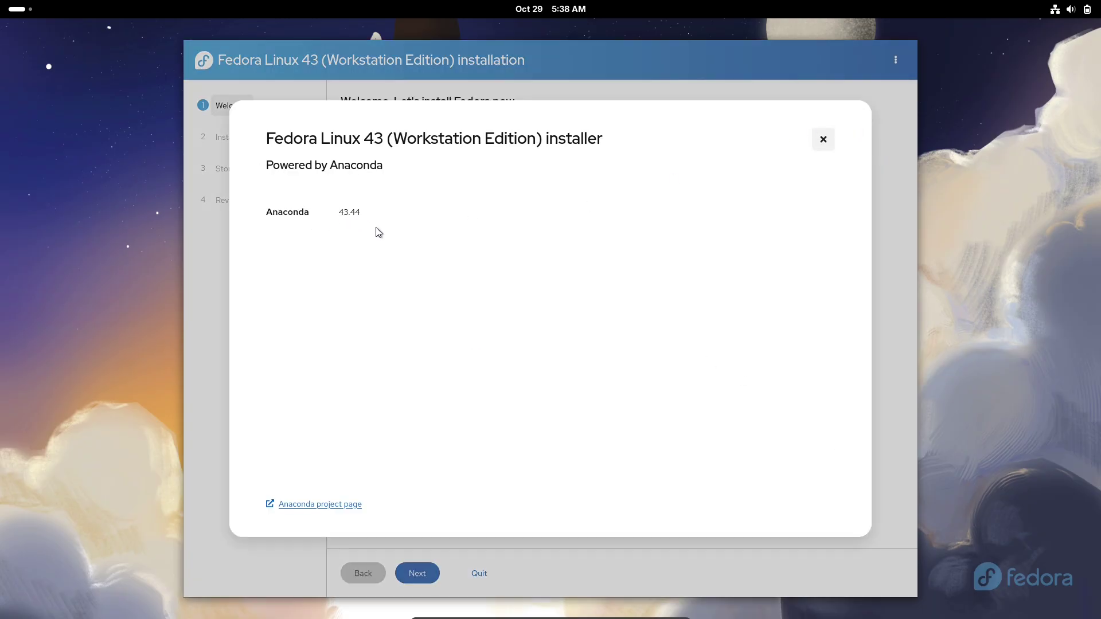
click(822, 140)
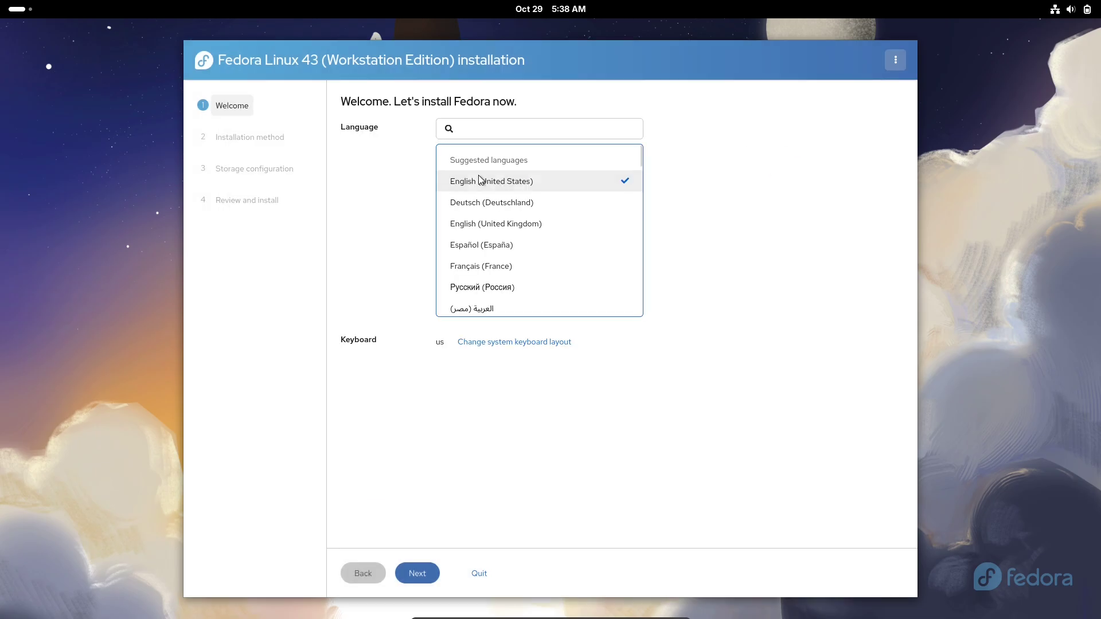
Continue past the language step, leaving the installation disk selection unchanged.
click(427, 574)
click(377, 146)
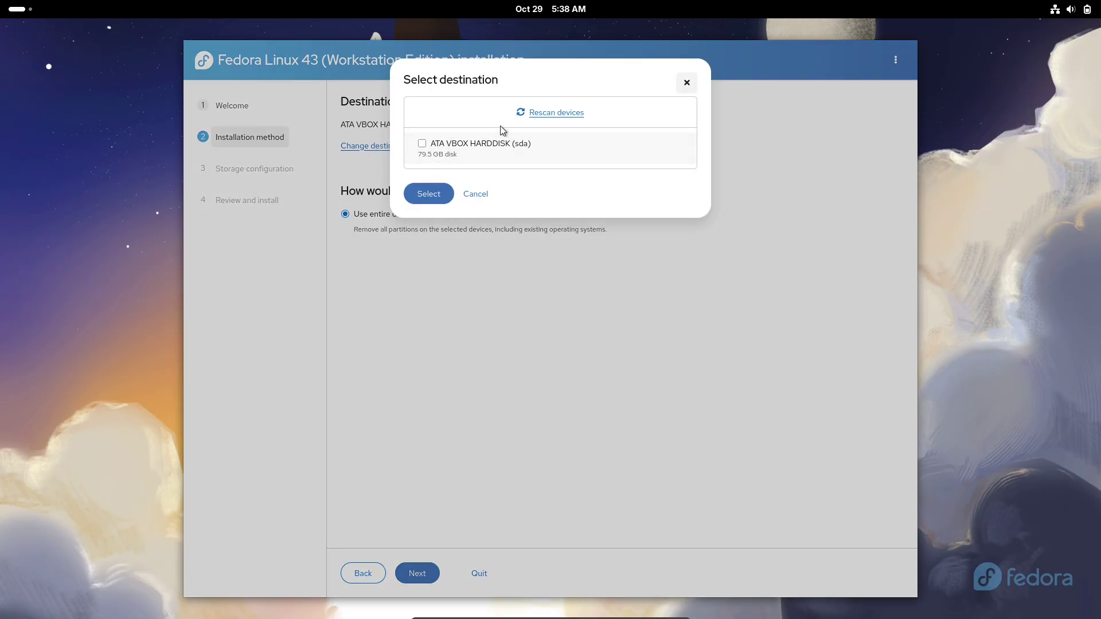
click(472, 195)
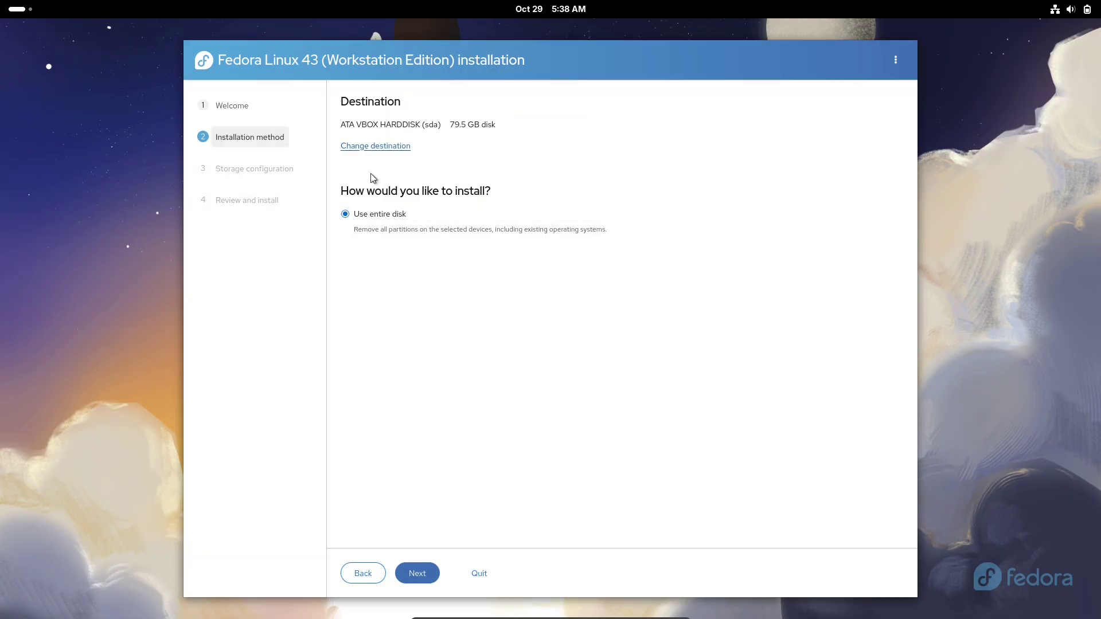
click(428, 571)
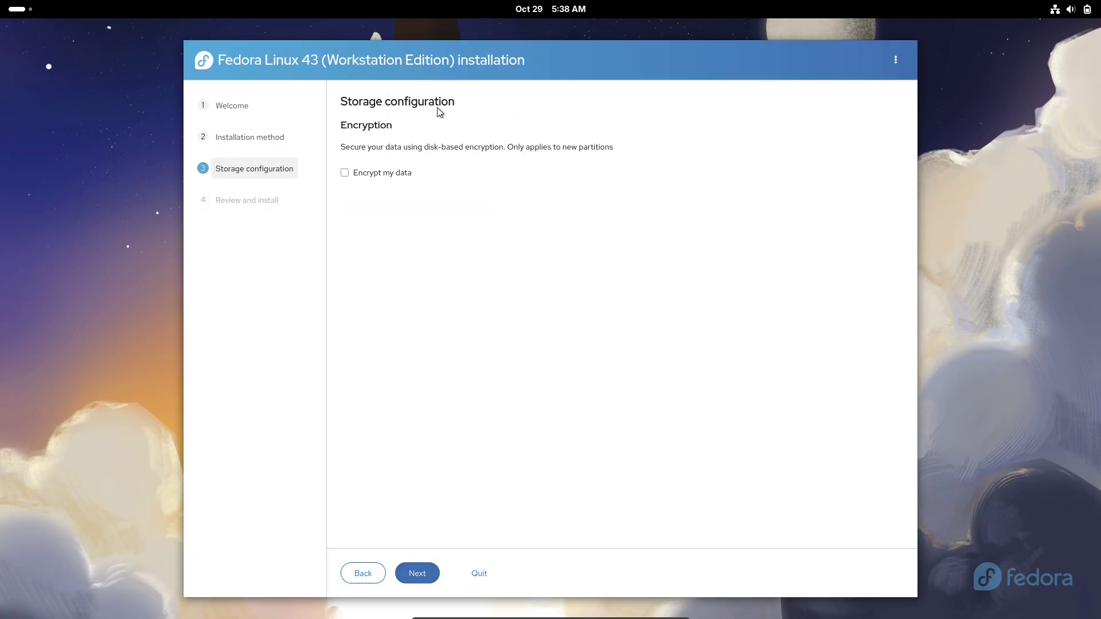
Leave disk encryption off and continue to the Review and install summary.
click(388, 177)
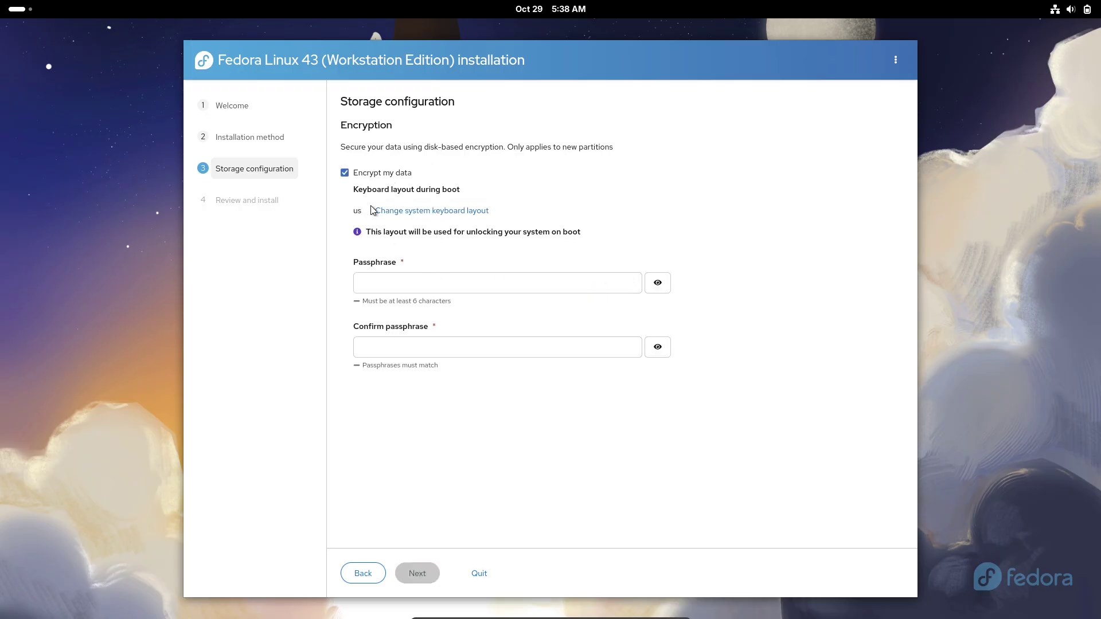
click(346, 173)
click(417, 573)
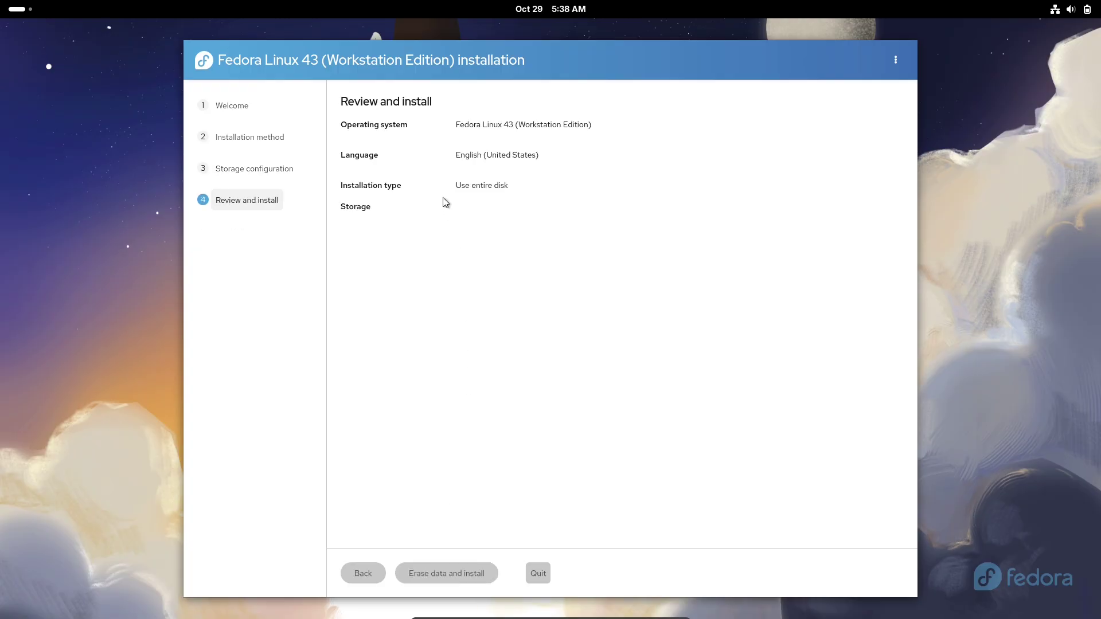
Quit the Fedora installer and launch Settings from the app grid.
click(537, 575)
click(425, 344)
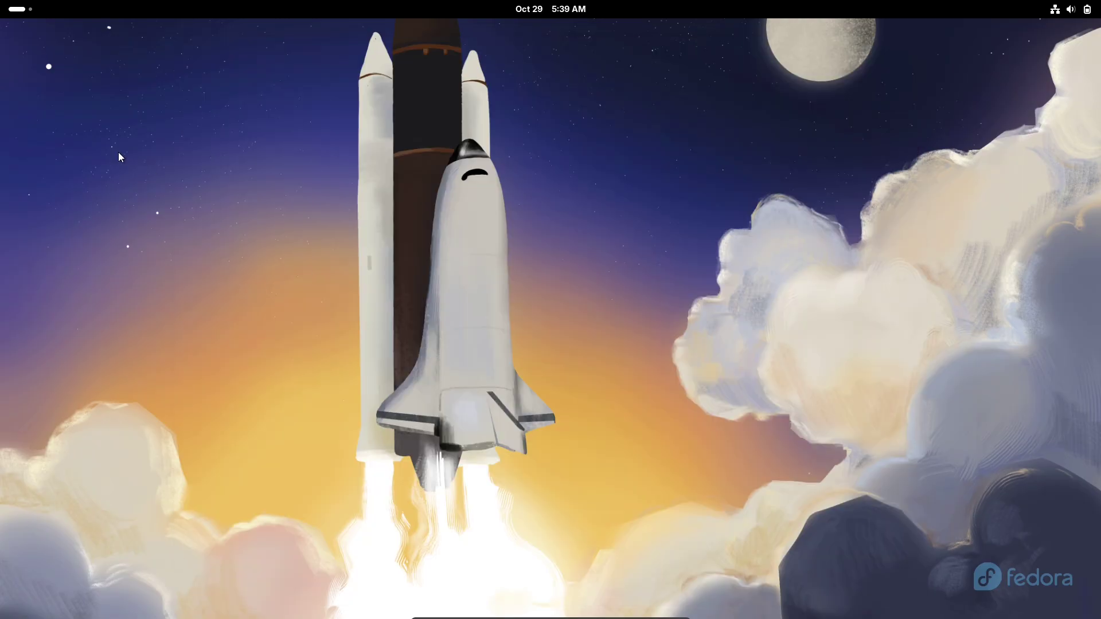
click(21, 15)
click(630, 578)
click(678, 274)
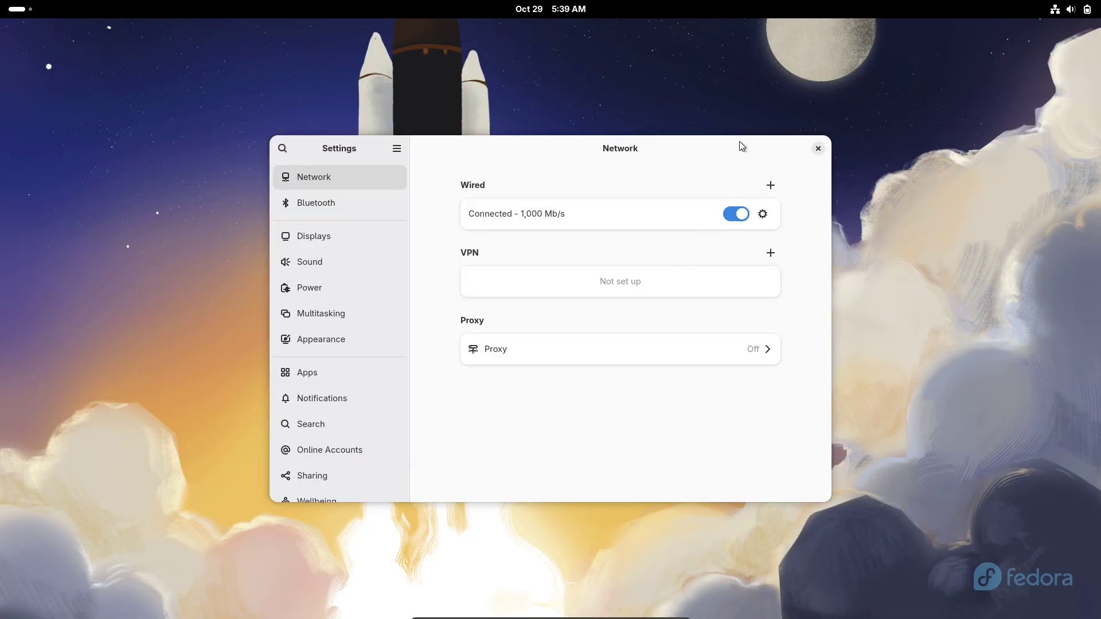
Maximize Settings and review the full system details on the System > About page.
double_click(738, 143)
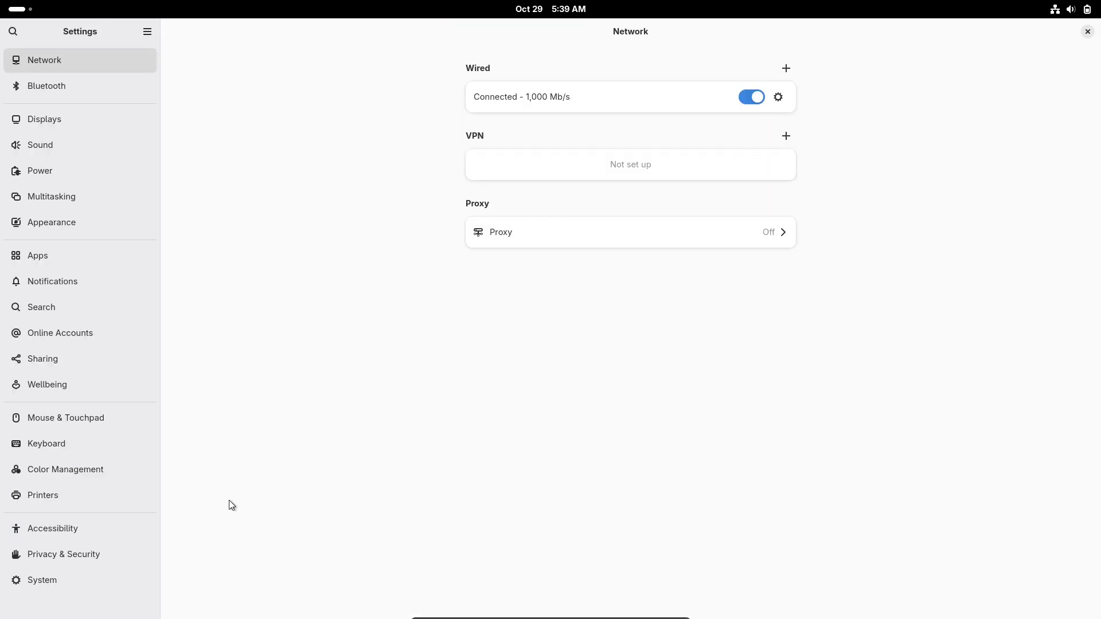
click(133, 578)
click(498, 226)
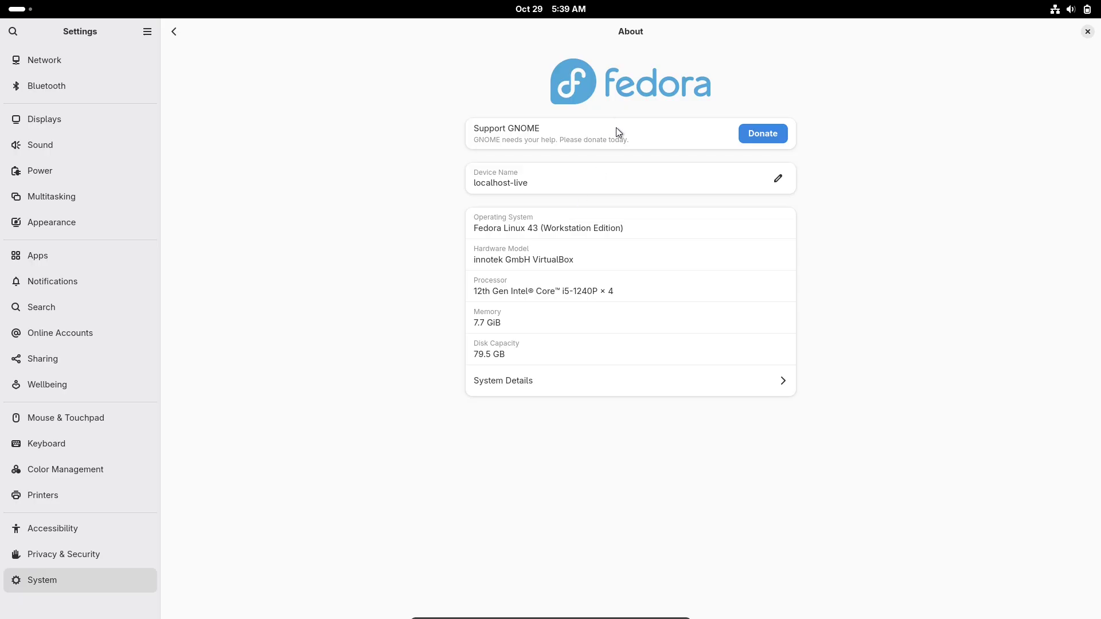
click(619, 392)
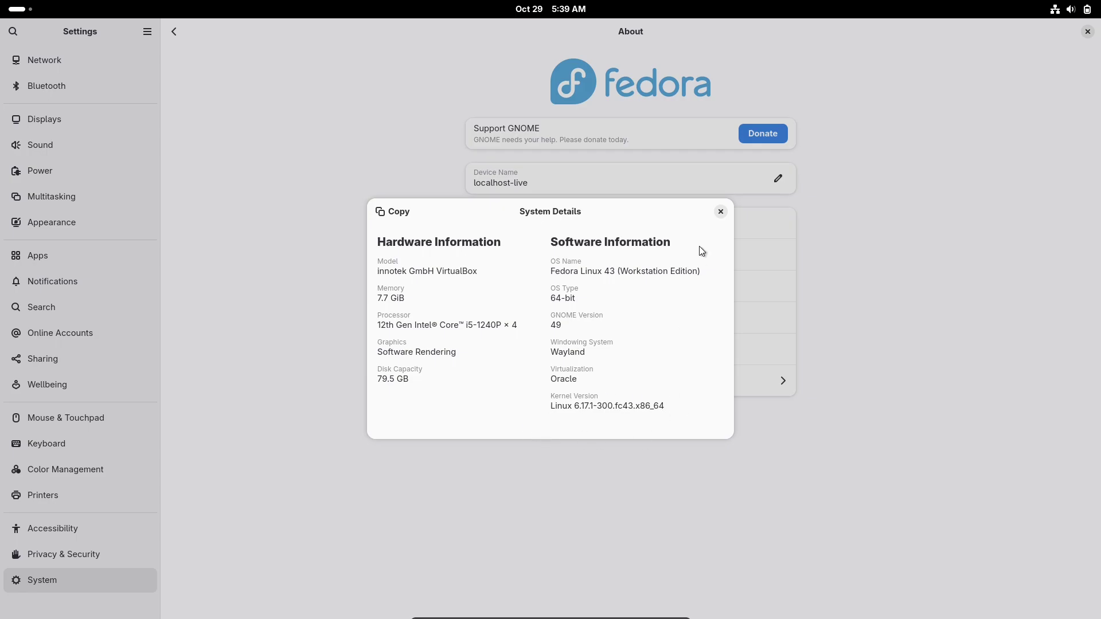
click(720, 211)
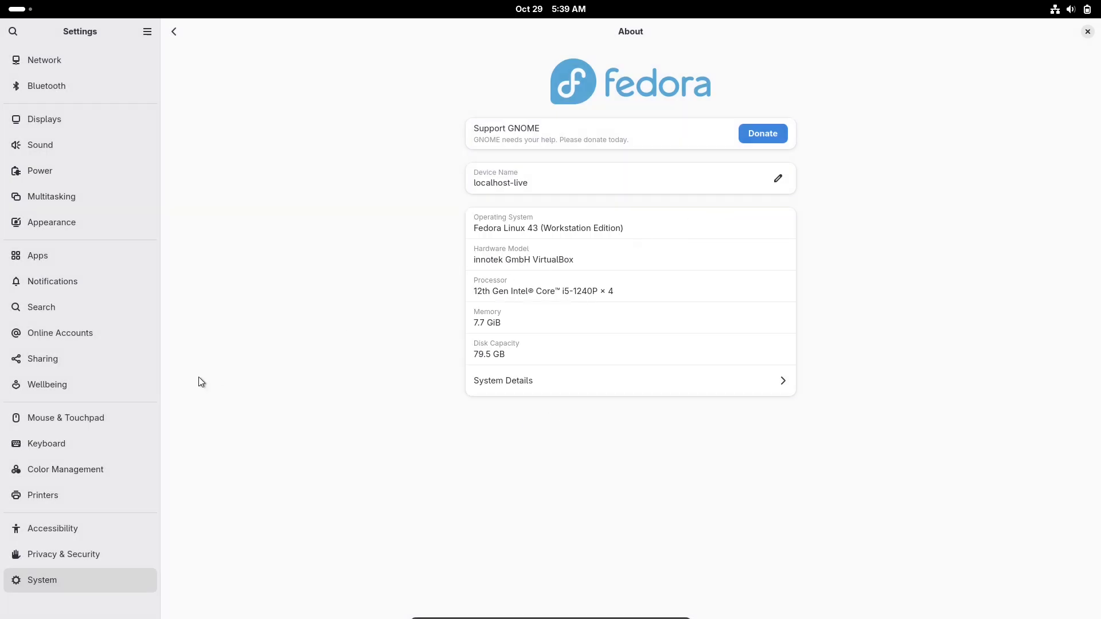
Visit Wellbeing, Appearance and Power, then enable Show Battery Percentage.
click(76, 391)
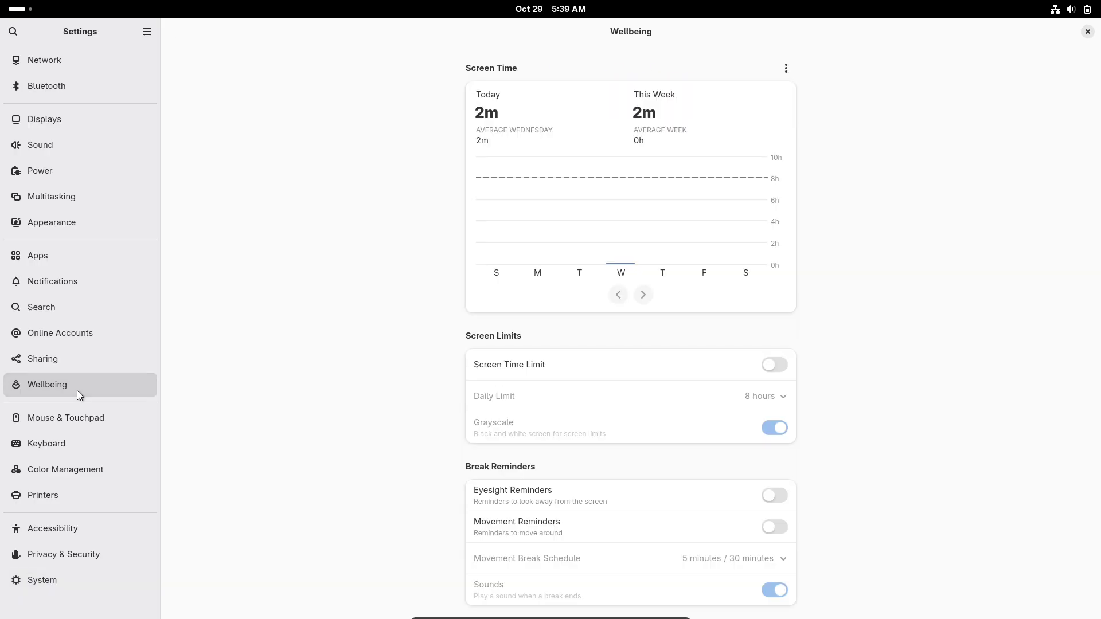
click(79, 214)
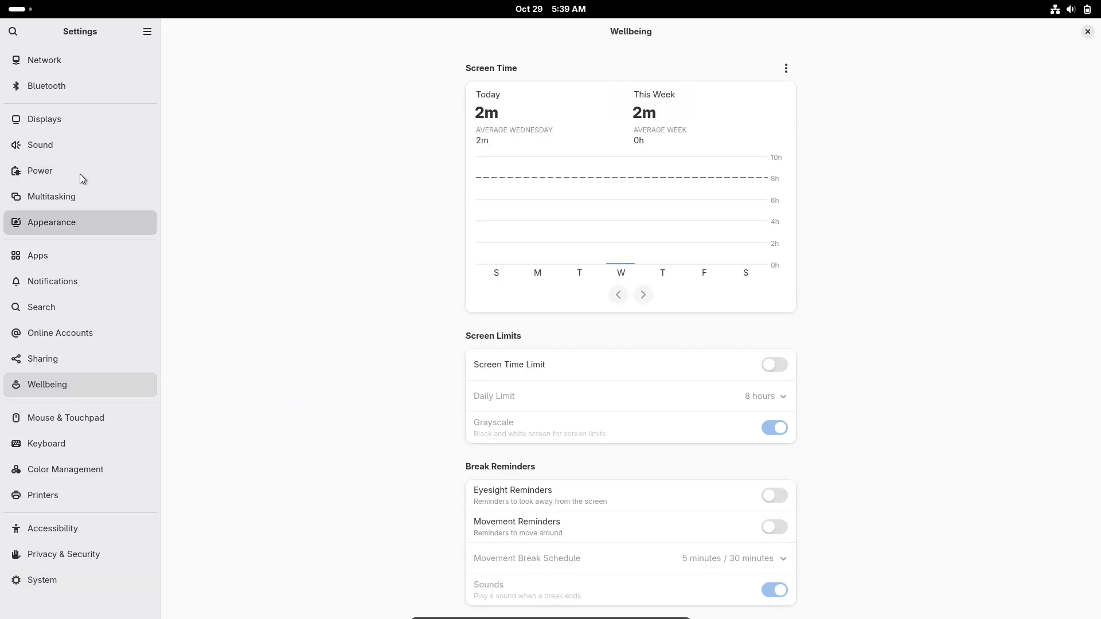
click(112, 182)
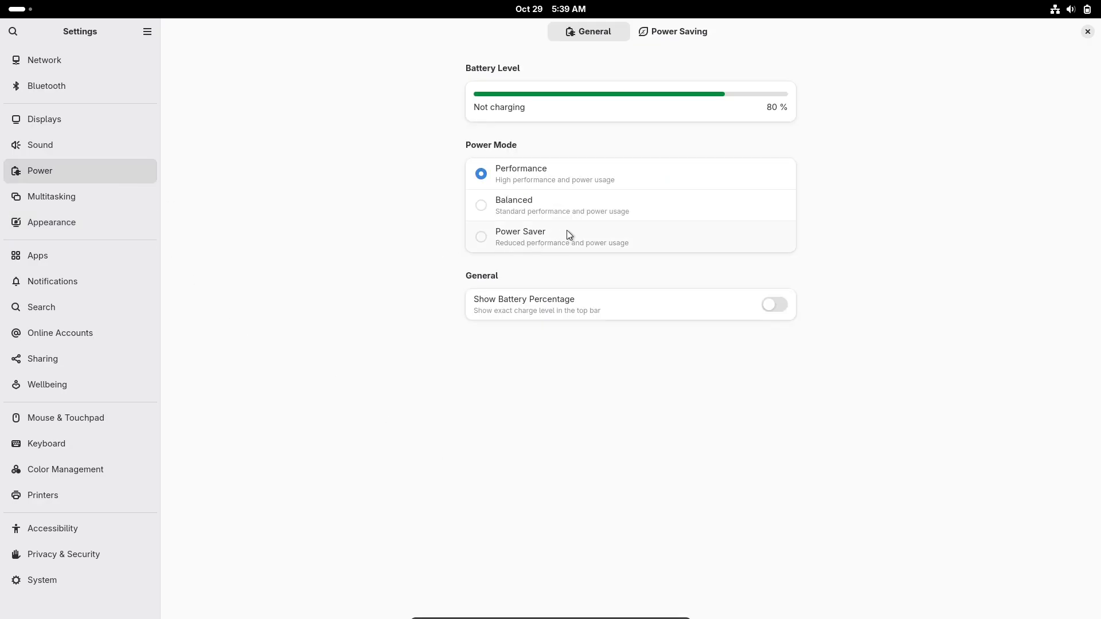
click(675, 35)
click(604, 35)
click(776, 302)
Close Settings and open a maximized Terminal from the app grid.
click(1087, 31)
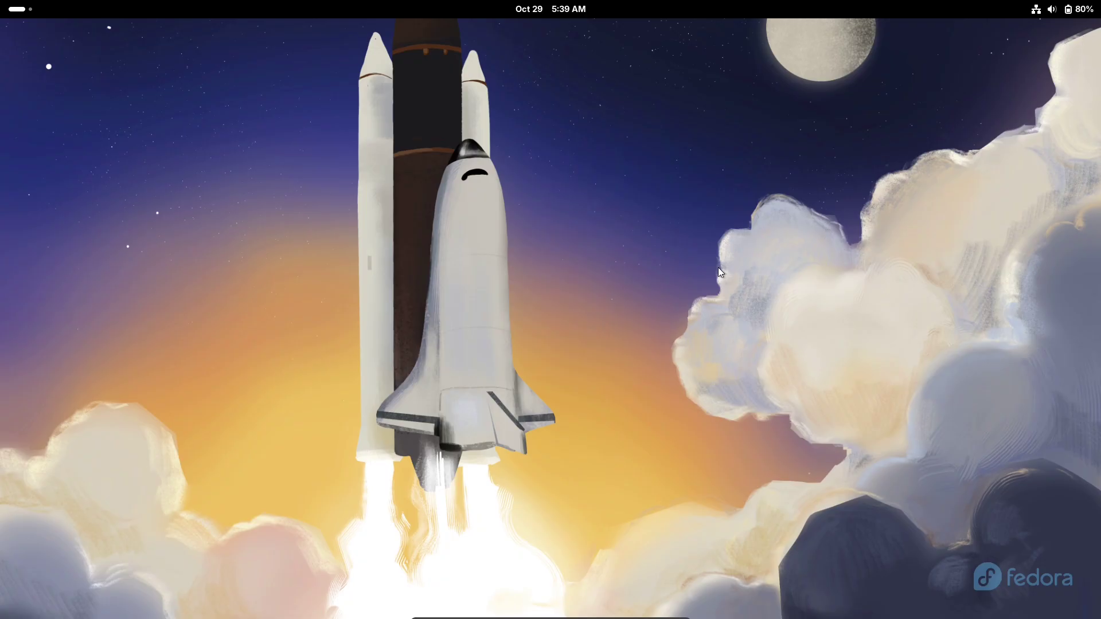
click(17, 8)
click(642, 583)
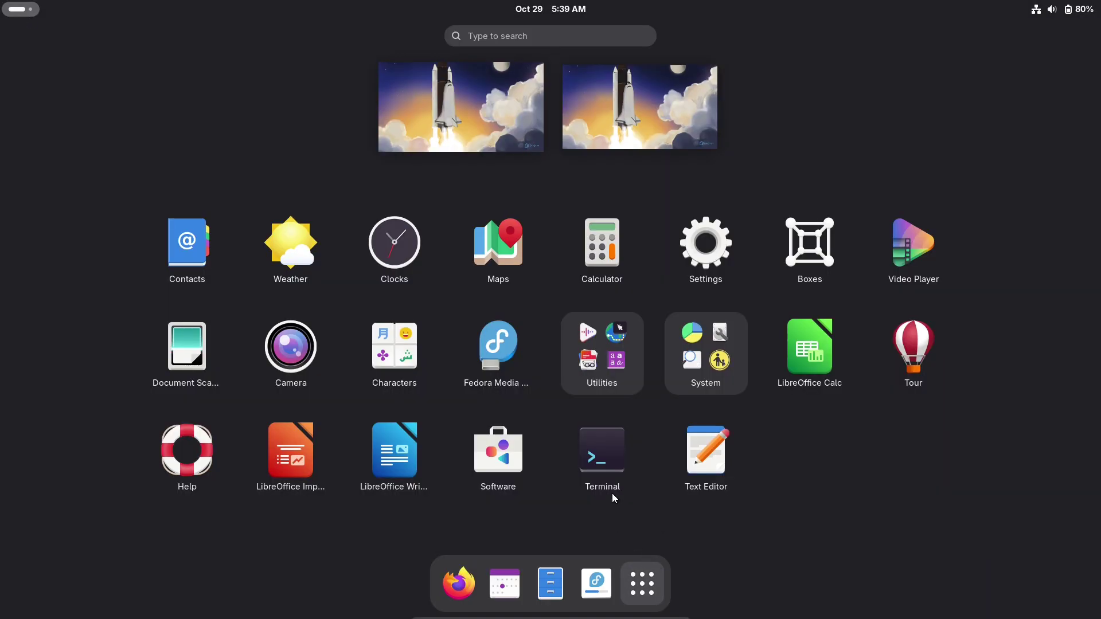
click(609, 481)
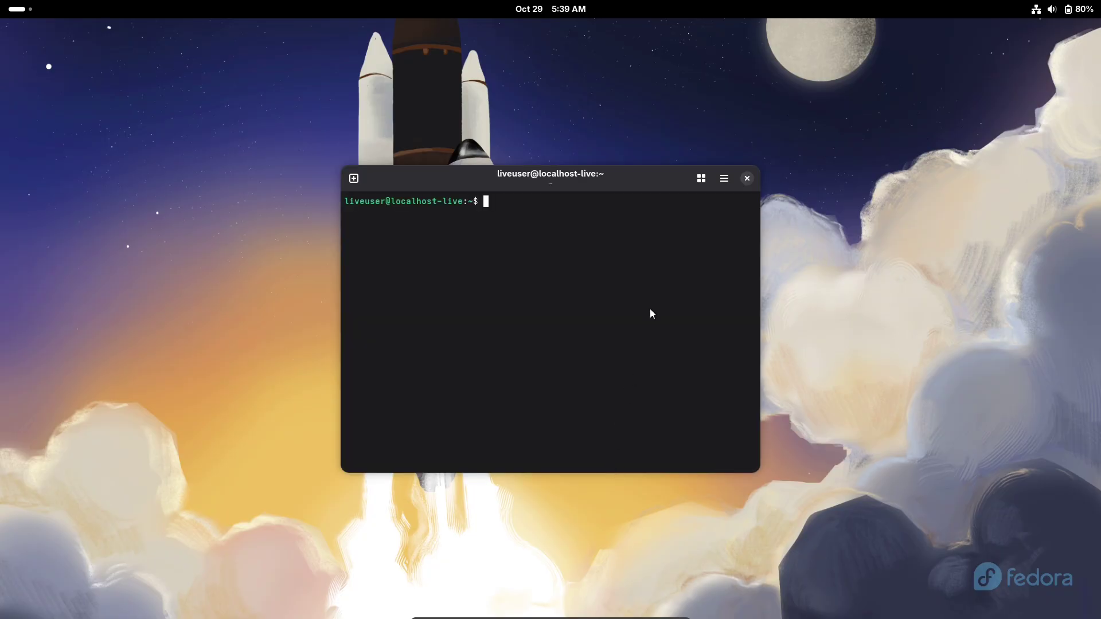
double_click(676, 172)
Switch the terminal to the light style.
click(1065, 31)
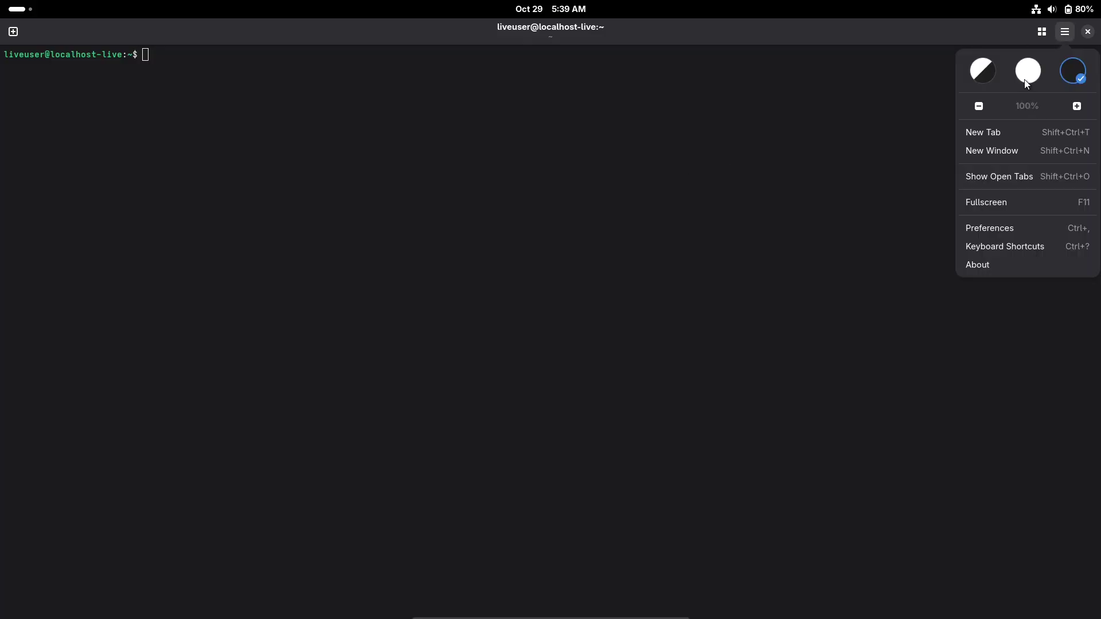
click(1027, 71)
click(750, 117)
Set a custom terminal font of Monospace Regular at size 16 in Preferences.
click(1065, 32)
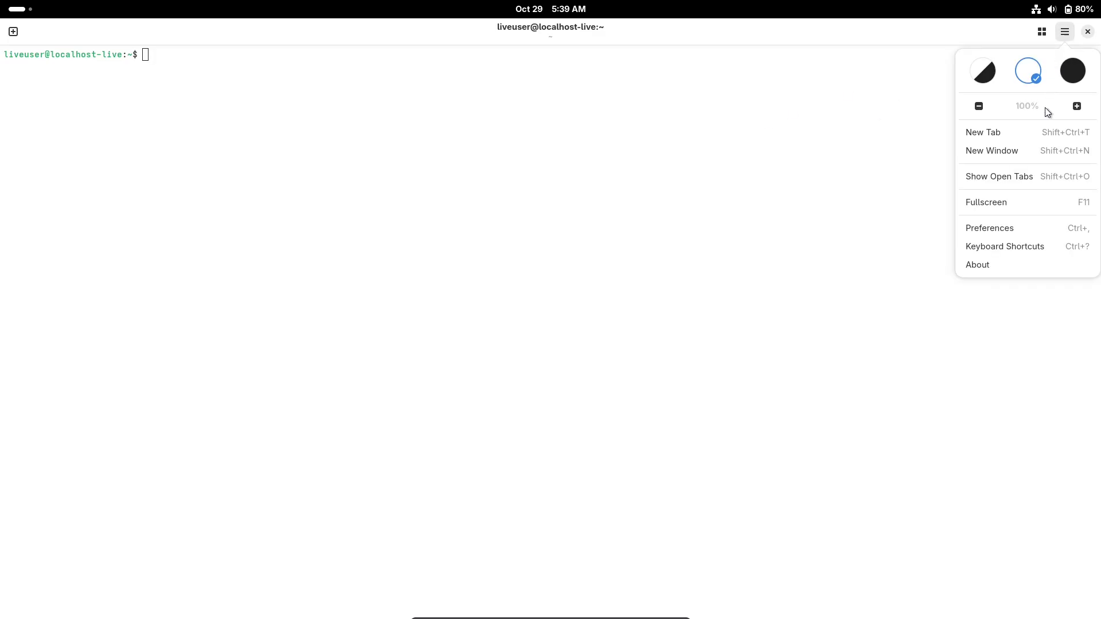
click(998, 228)
drag(730, 319, 731, 455)
click(690, 268)
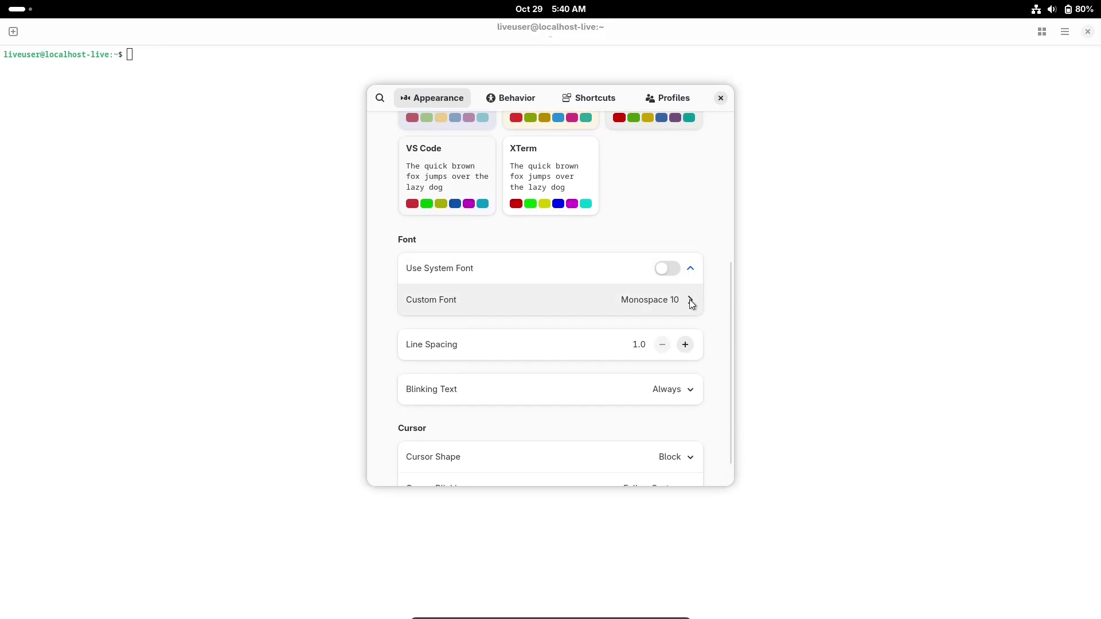
click(691, 301)
click(653, 416)
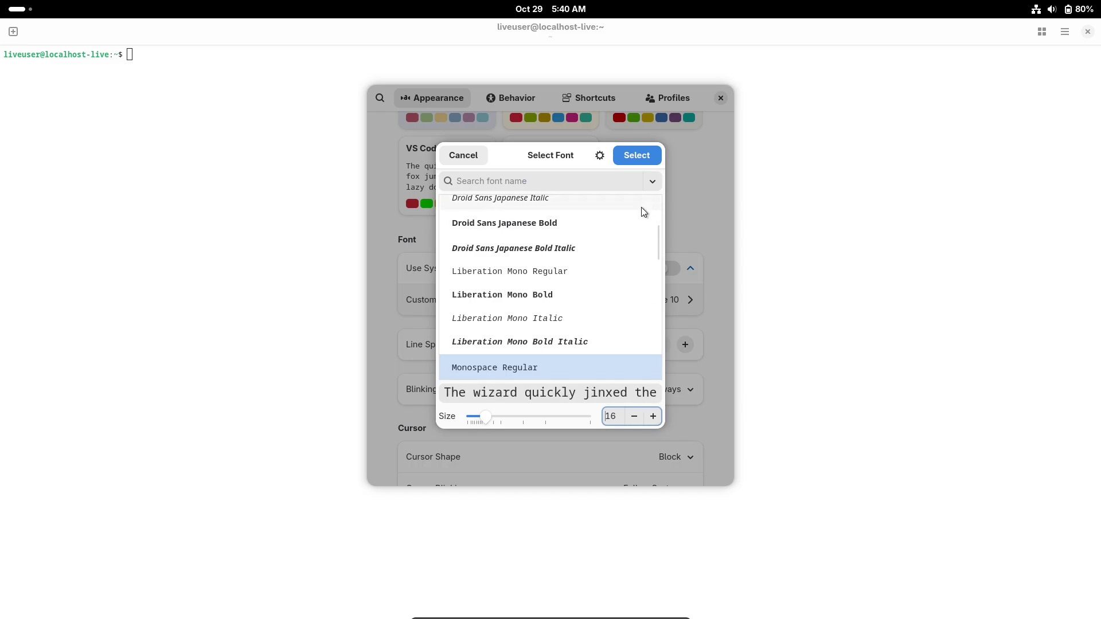
click(636, 155)
Close Preferences and try running fastfetch.
click(721, 98)
text(f)
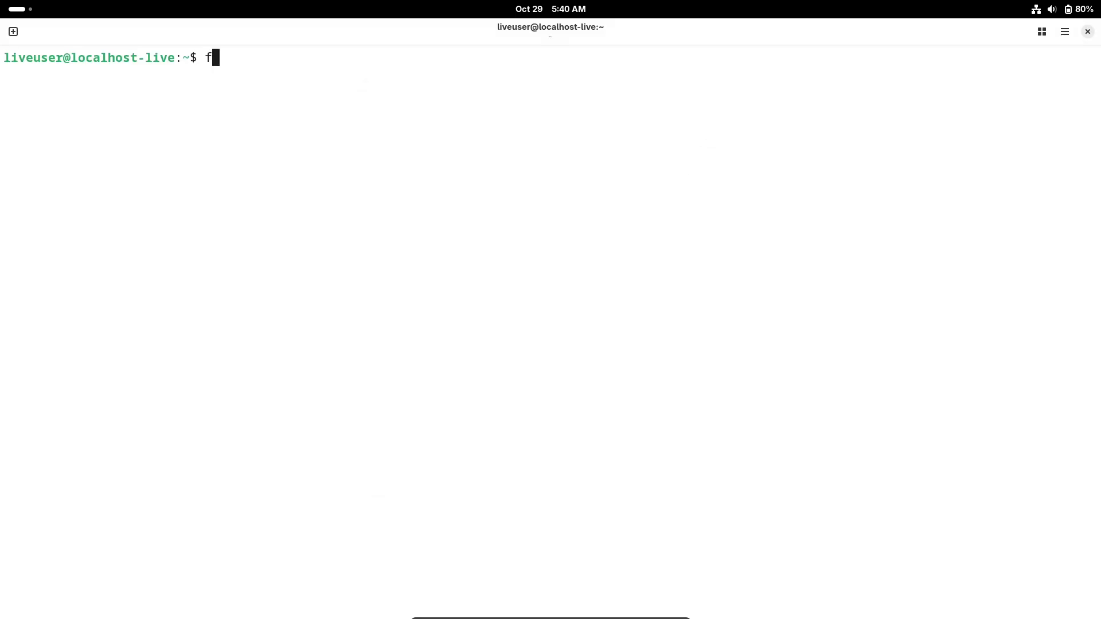
text(astfetch)
key(Return)
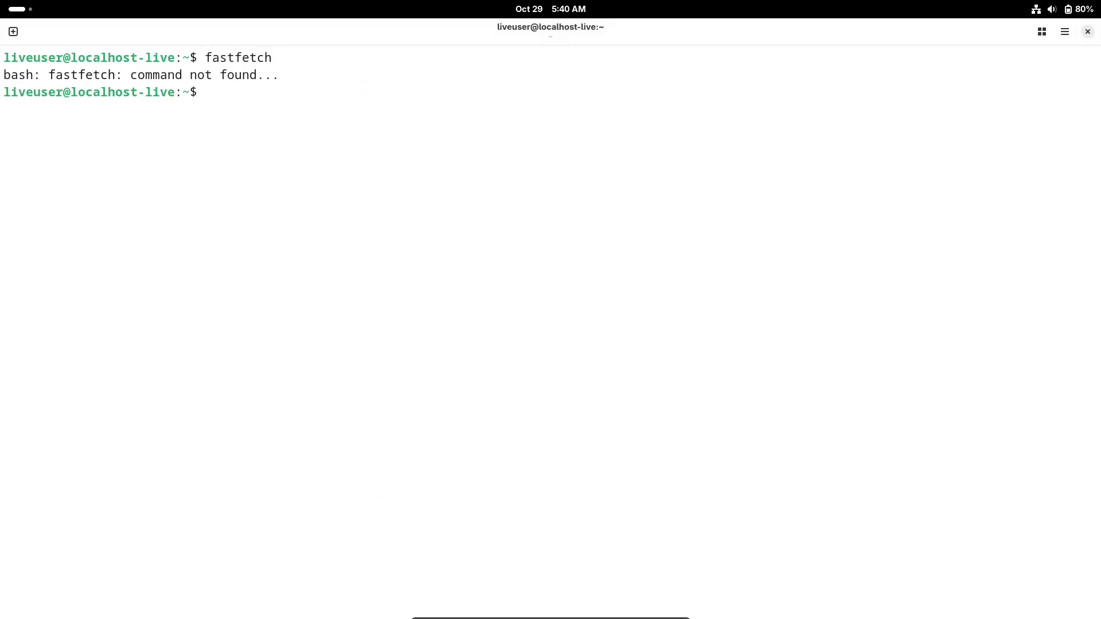
Run sudo dnf install fastfetch and inspect the package rows of the install table.
text(sudo dnf install fastfetch)
key(Return)
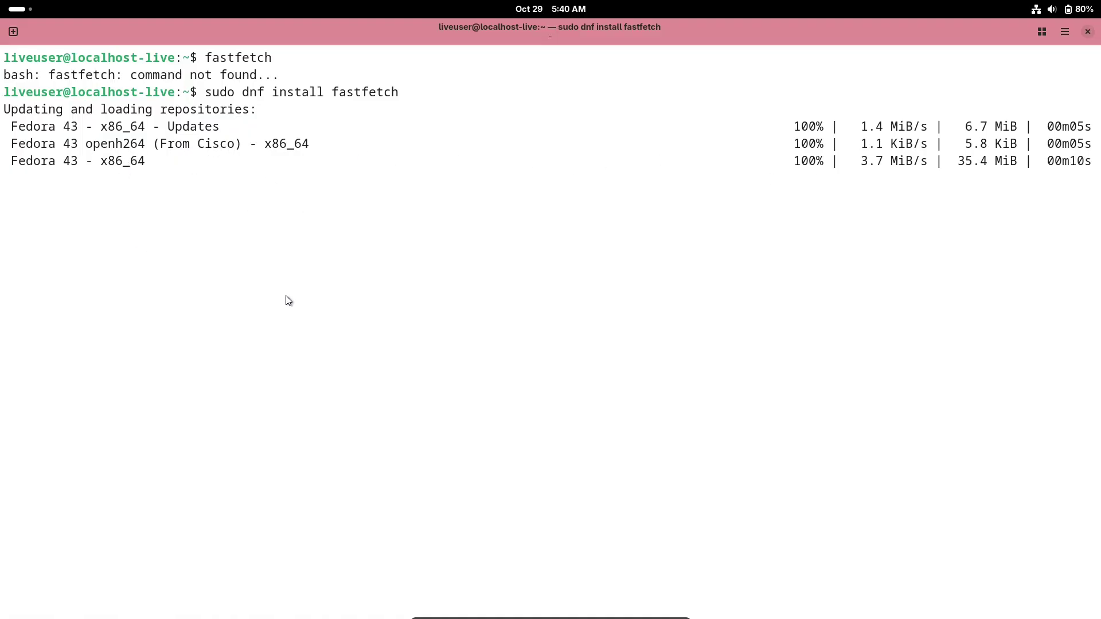
click(1036, 36)
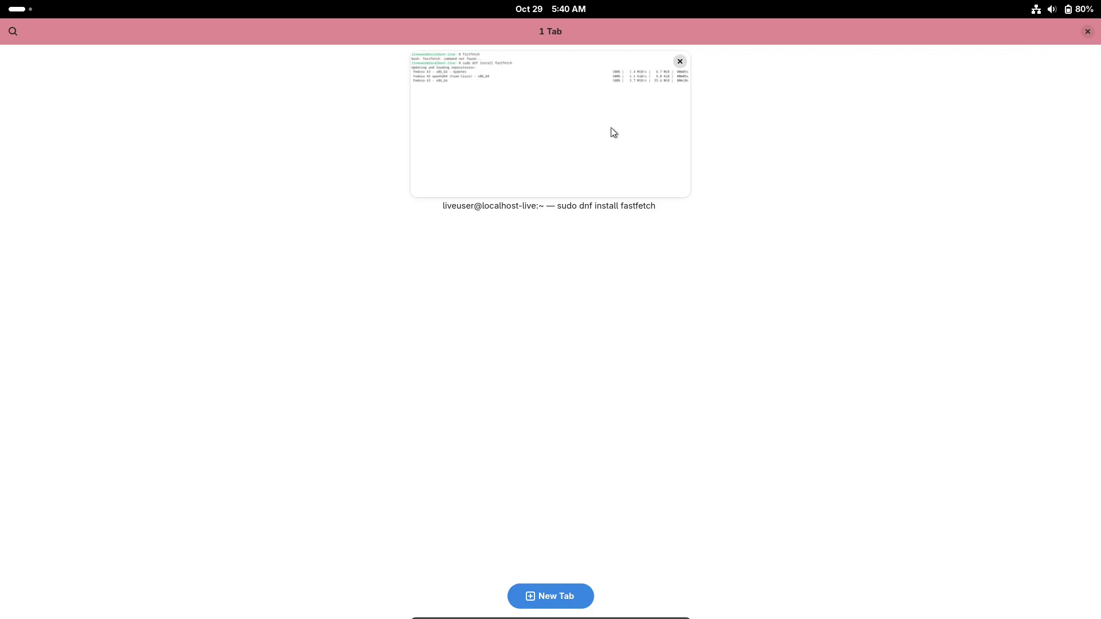
click(613, 132)
click(1061, 35)
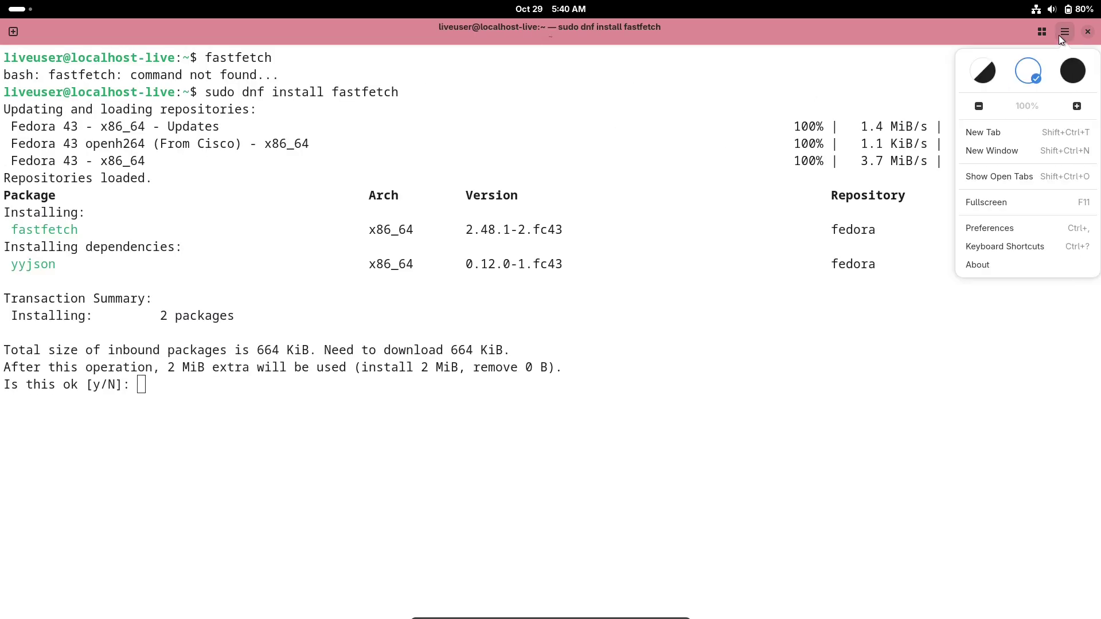
click(240, 405)
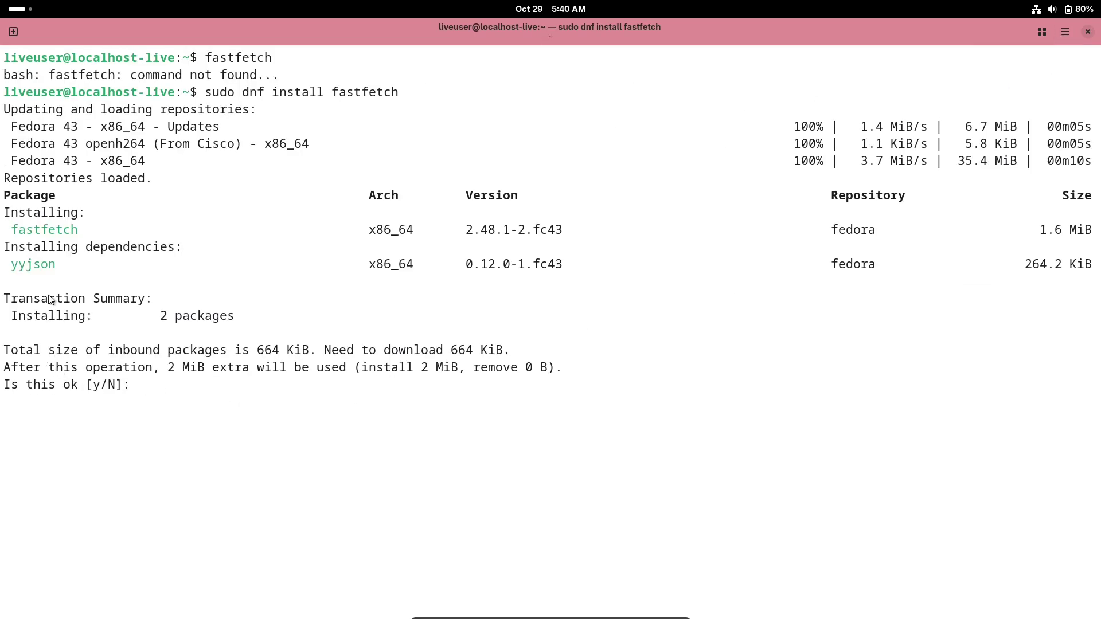
drag(7, 199, 269, 284)
click(263, 418)
Approve installing fastfetch and yyjson and accept the Fedora signing key.
text(y)
key(Return)
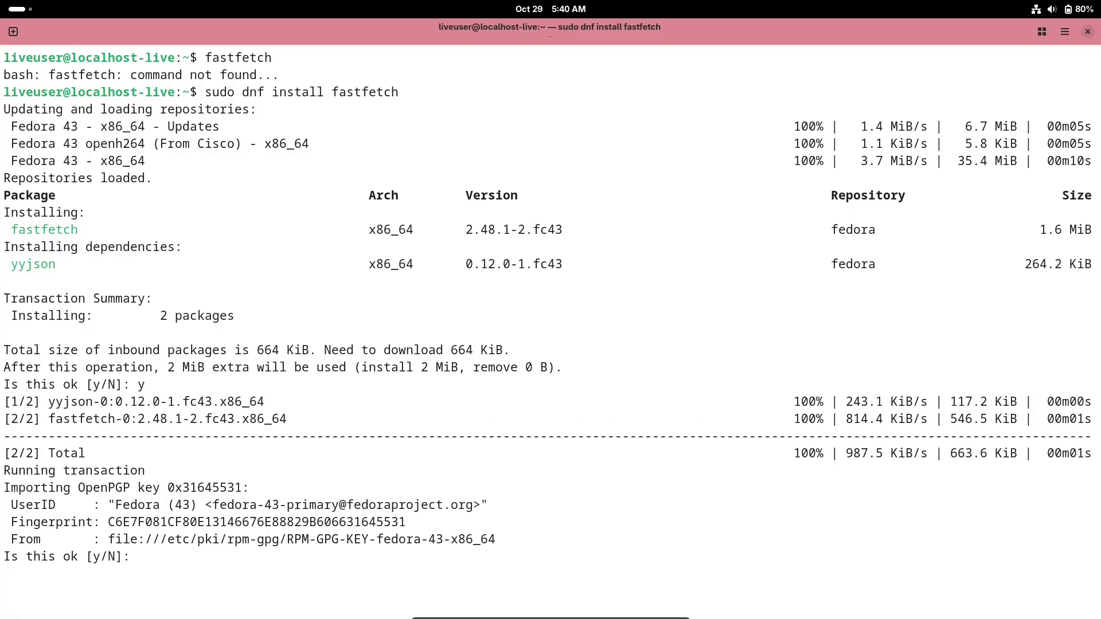
text(y)
key(Return)
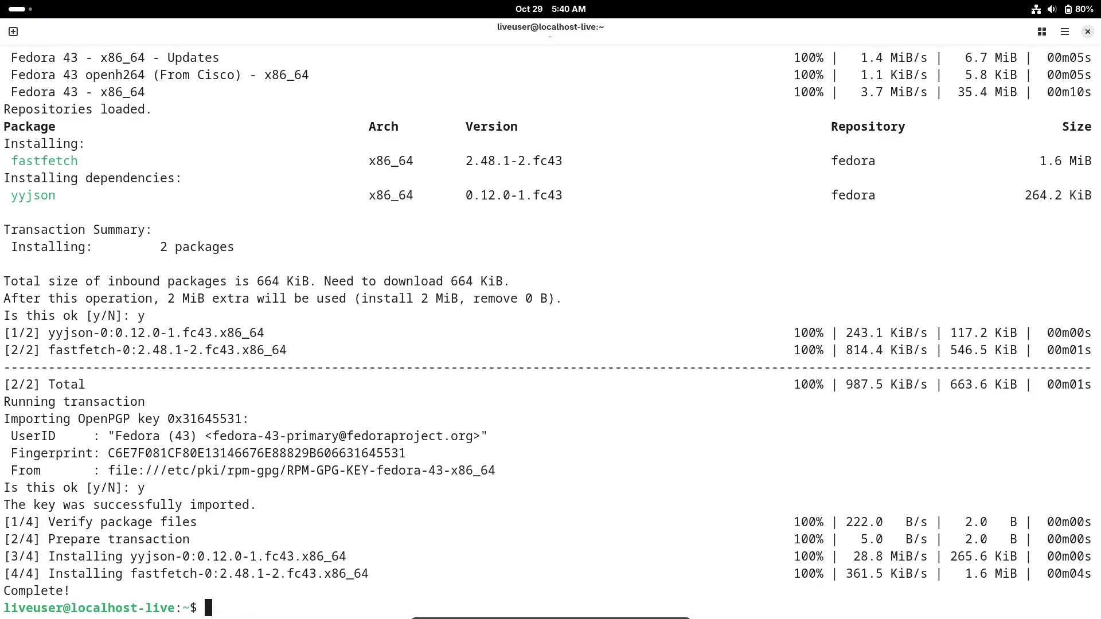
Clear the screen and run fastfetch to print the system summary.
text(clear)
key(Return)
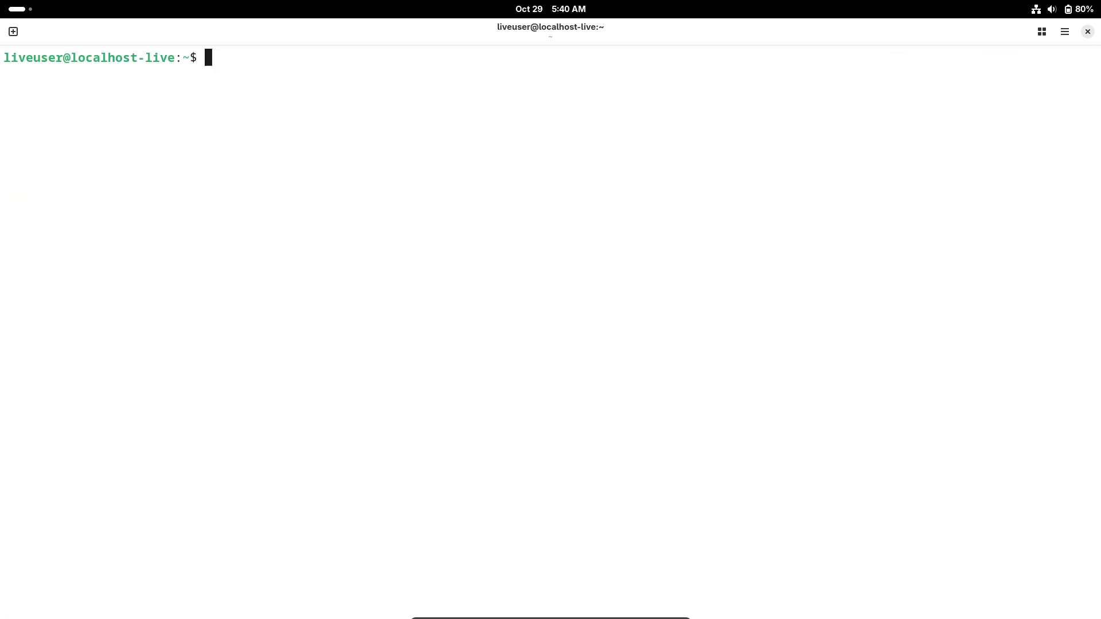
text(fastfetch)
key(Return)
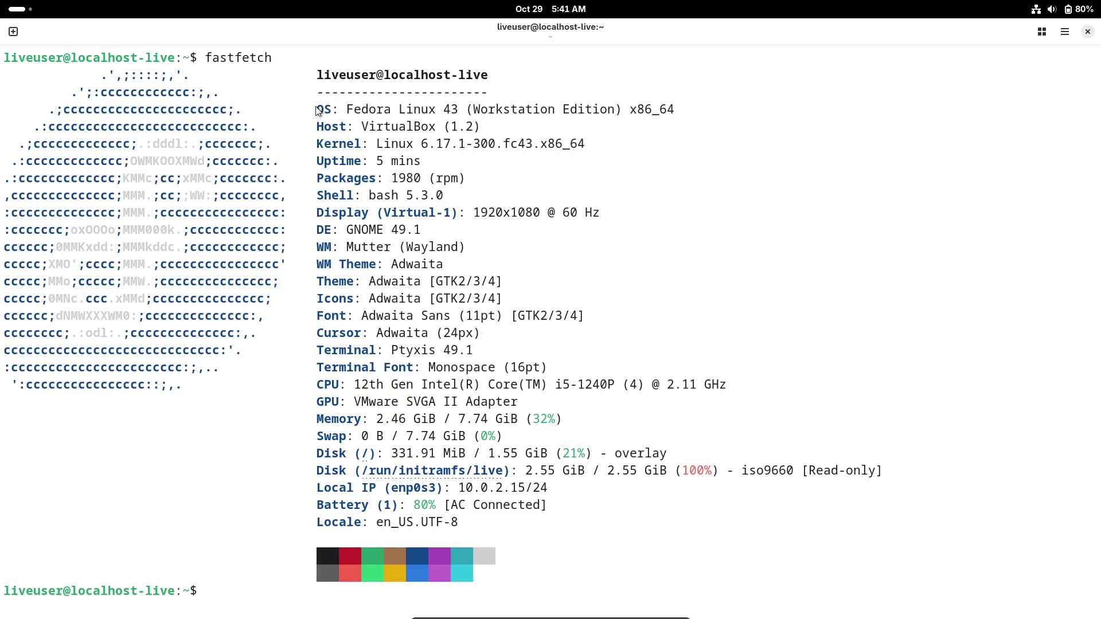
Highlight the OS, Kernel, WM Mutter (Wayland), DE GNOME 49.1 and Terminal Ptyxis 49.1 lines.
drag(318, 110, 652, 110)
drag(317, 145, 608, 146)
drag(323, 250, 466, 249)
triple_click(426, 229)
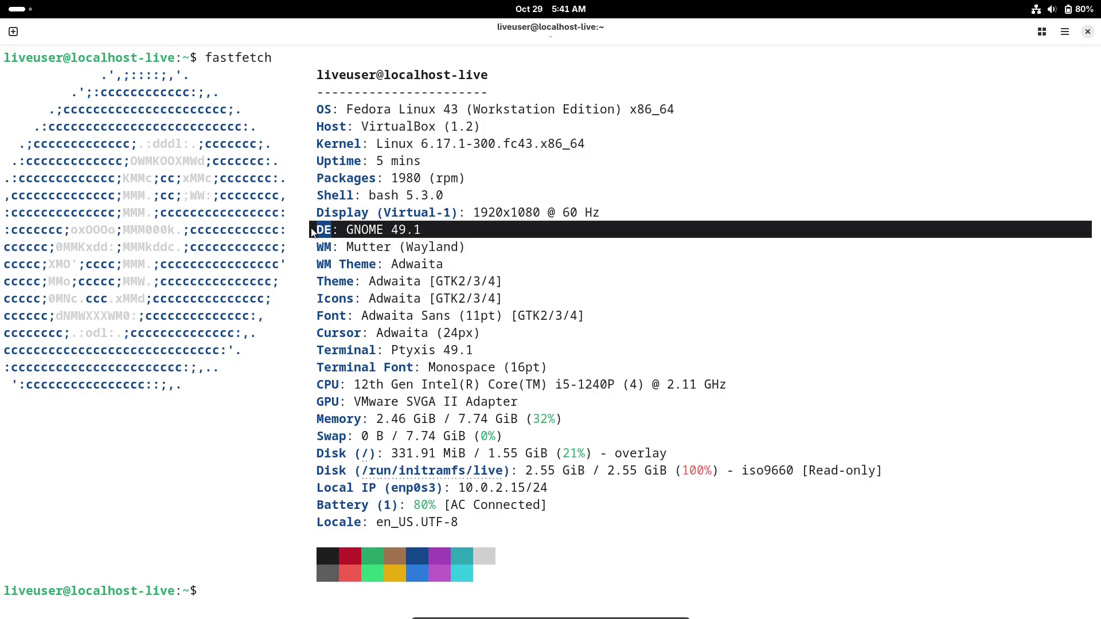
drag(476, 353, 312, 354)
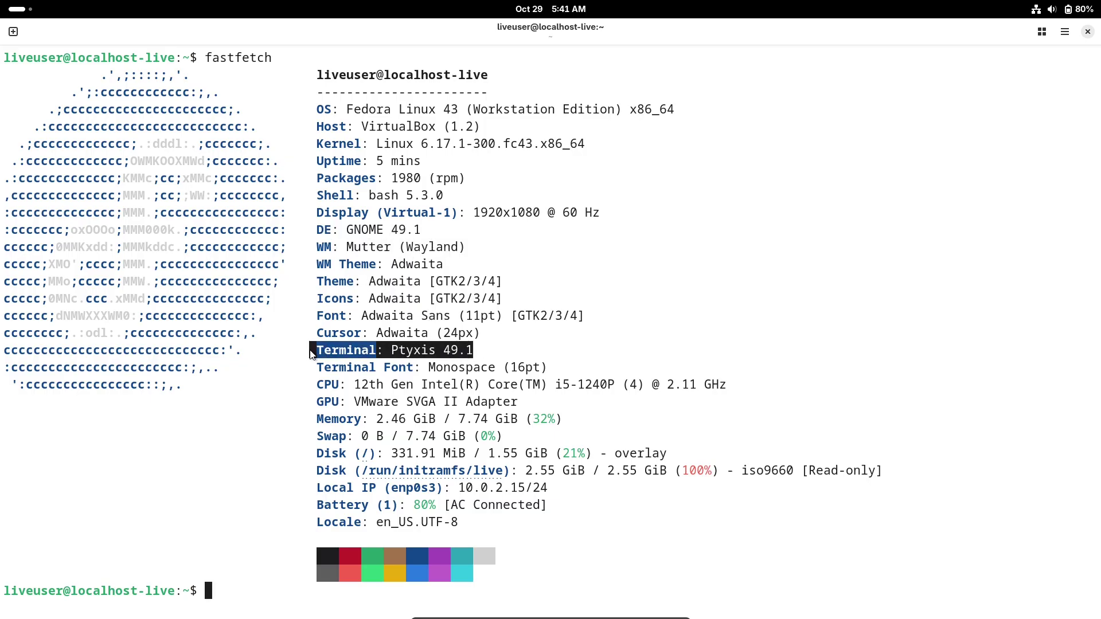
click(270, 597)
Install inxi with sudo dnf install inxi, approving with y, and run inxi -sv8.
text(clear)
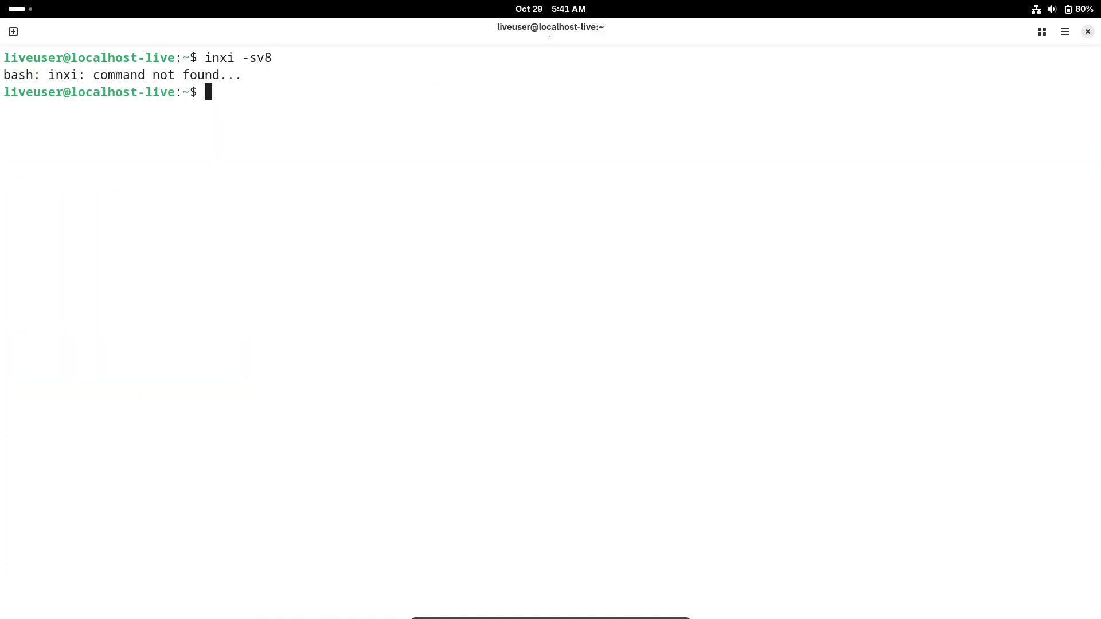
text(sudo d)
key(BackSpace)
text(dnf install inxi)
key(Return)
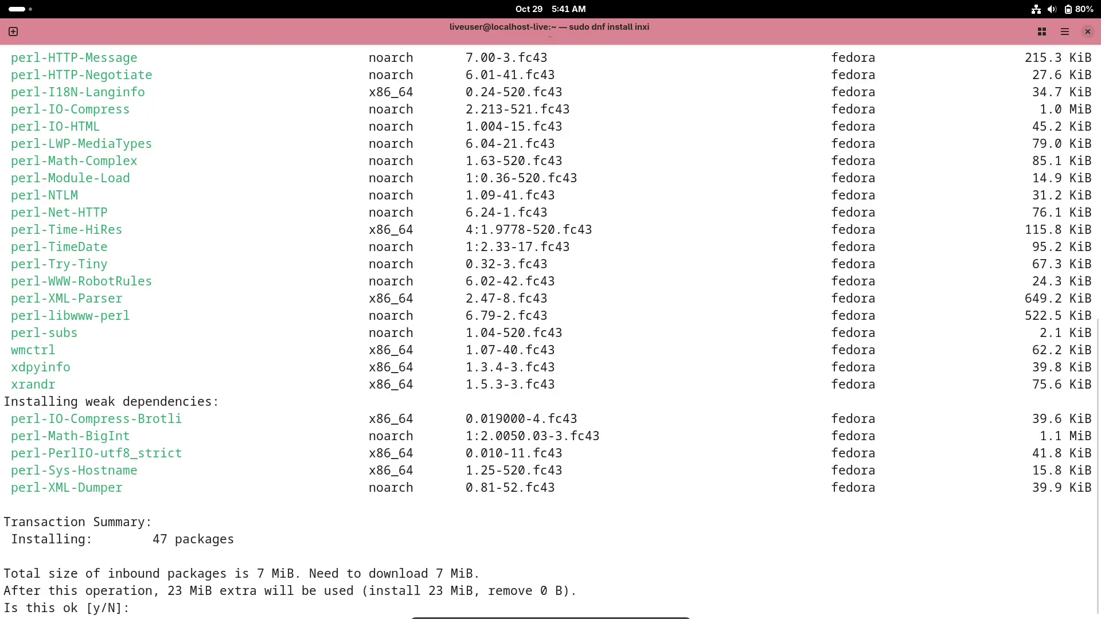
text(y)
key(Return)
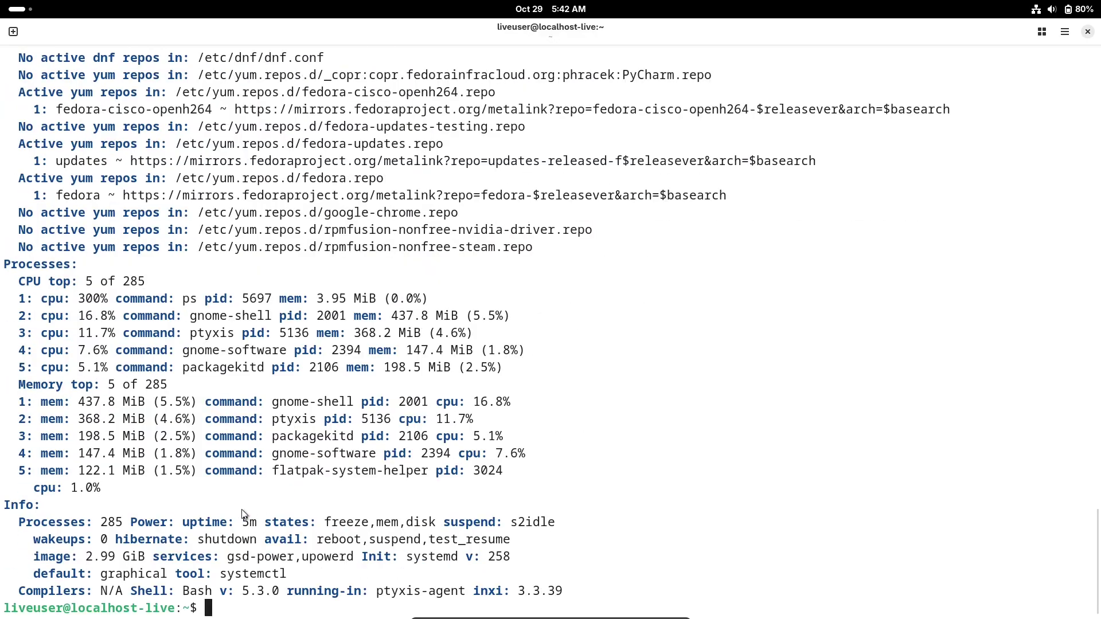
Highlight the Info, Graphics-through-Audio and System blocks while scrolling back to the report's top.
drag(573, 588, 2, 507)
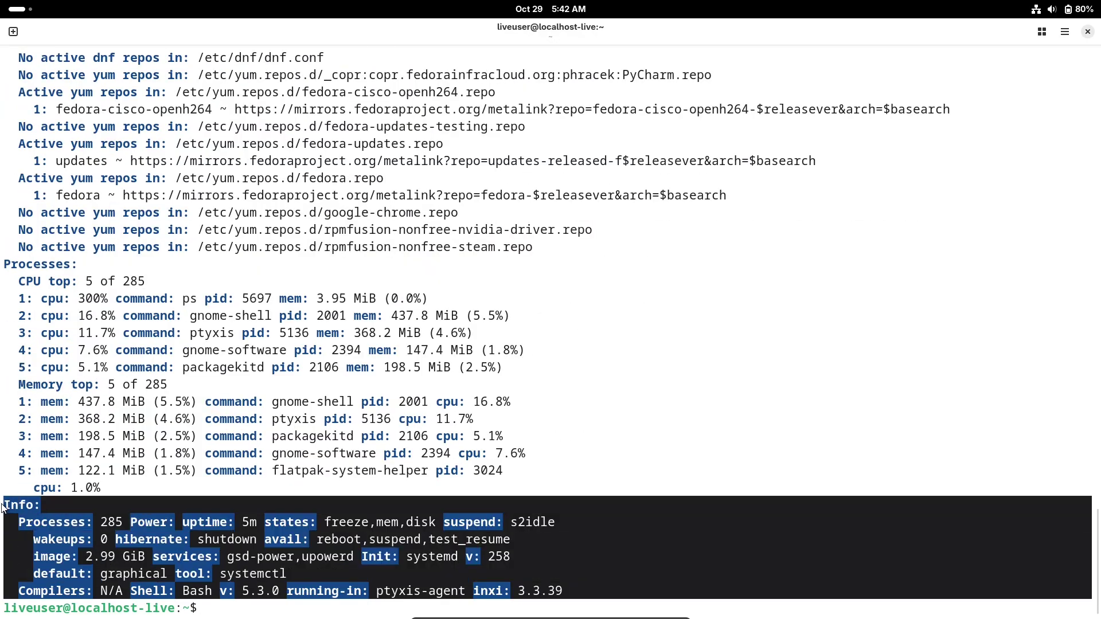
drag(1095, 555, 1070, 276)
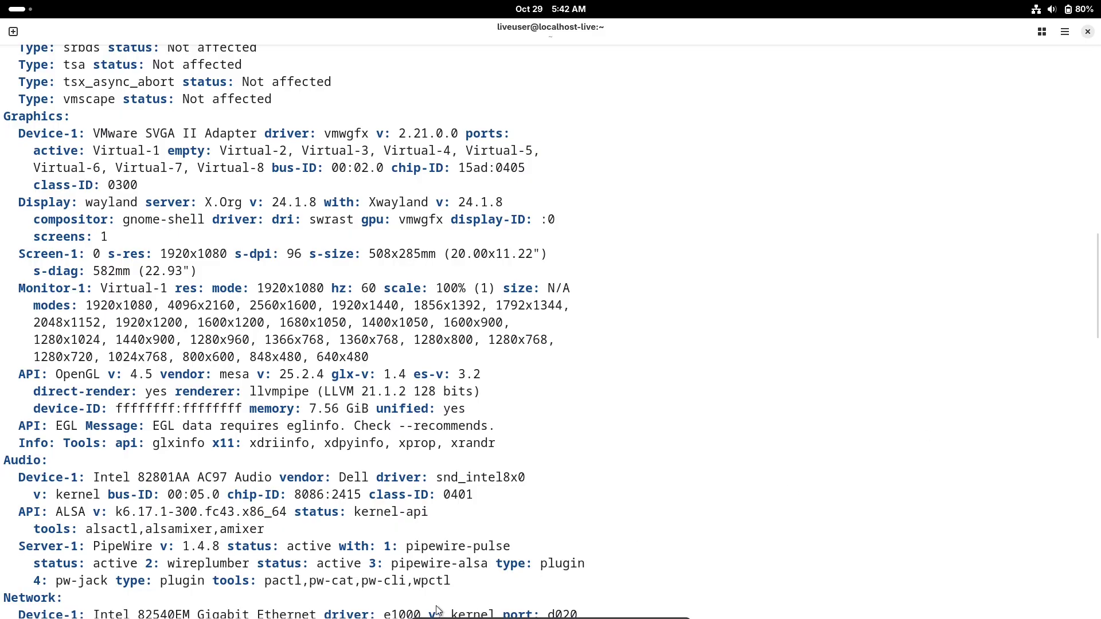
drag(457, 582, 8, 122)
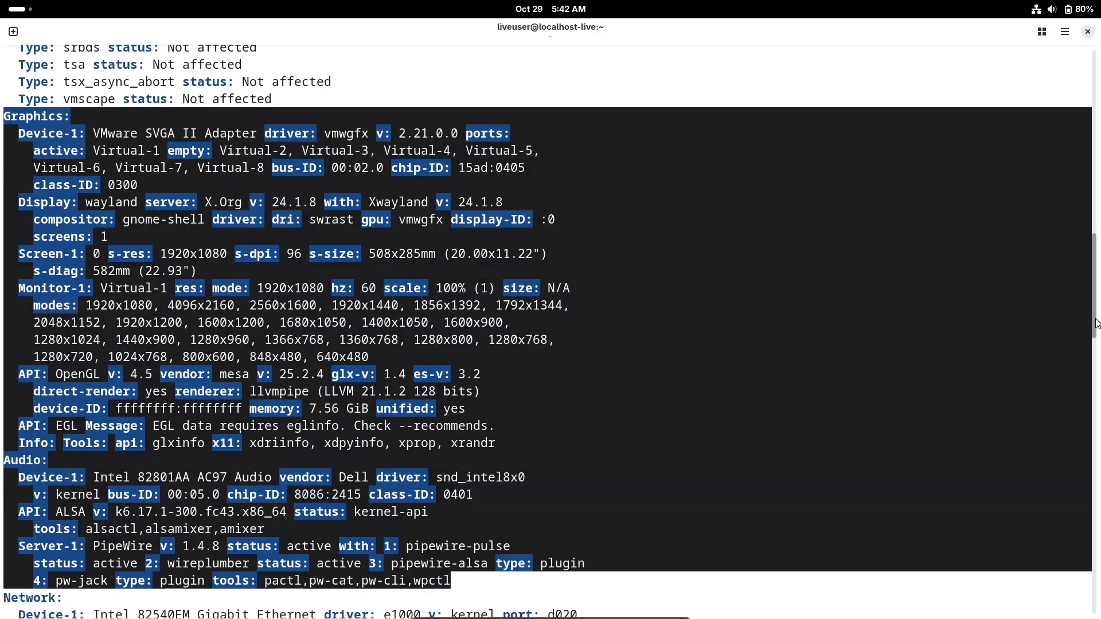
drag(1096, 323, 1098, 134)
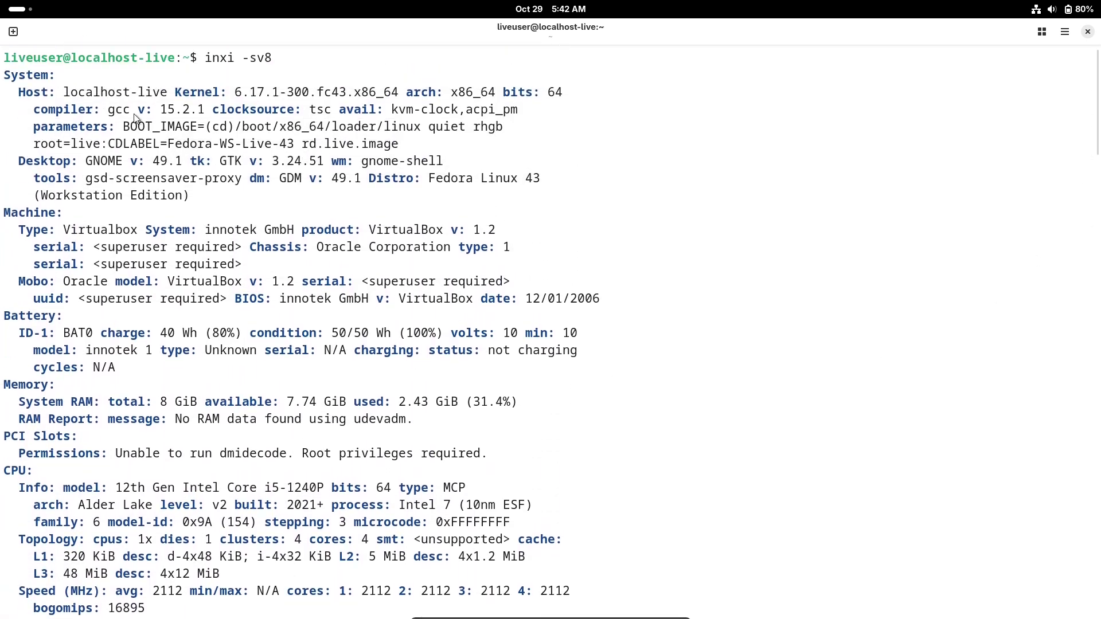
drag(6, 72, 195, 198)
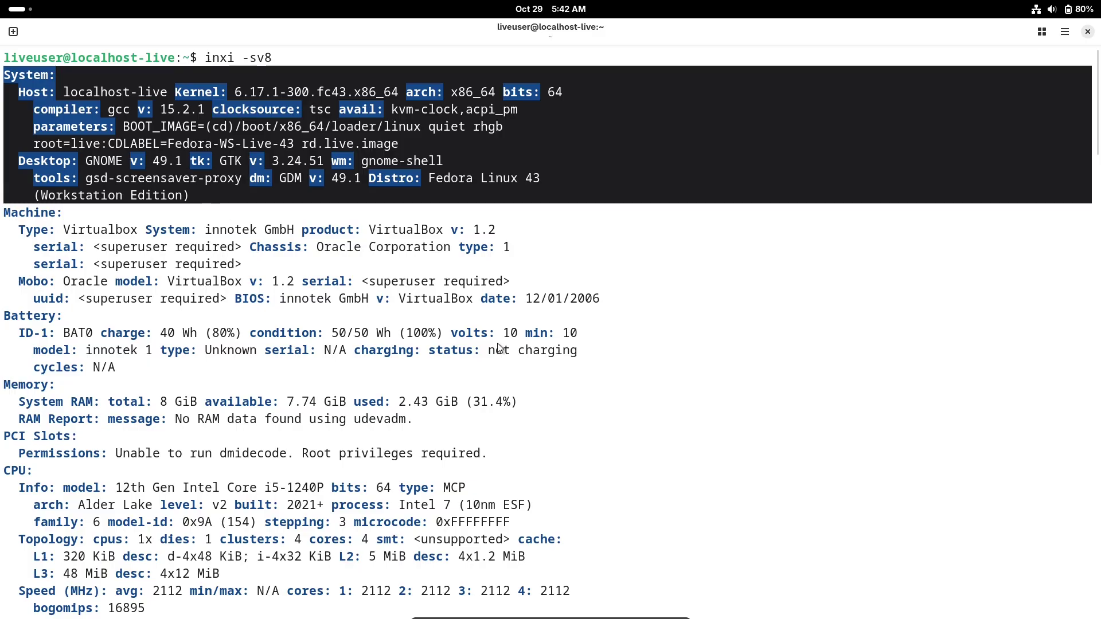
Open a new tab, close the inxi tab, and show the SELinux status with sestatus.
click(13, 31)
click(538, 55)
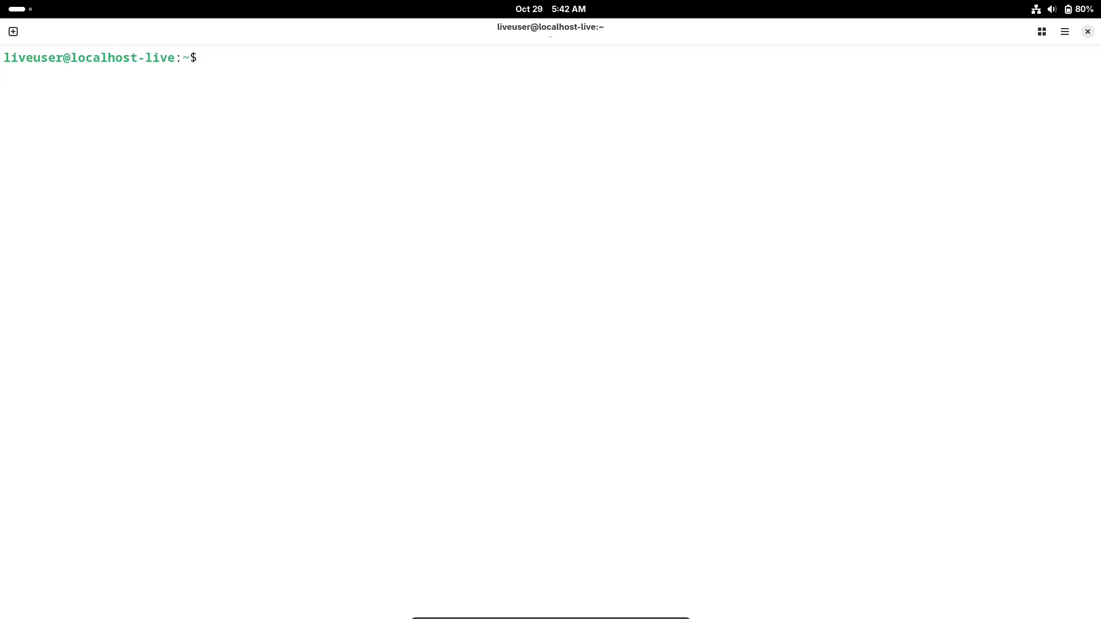
text(sestatus)
key(Return)
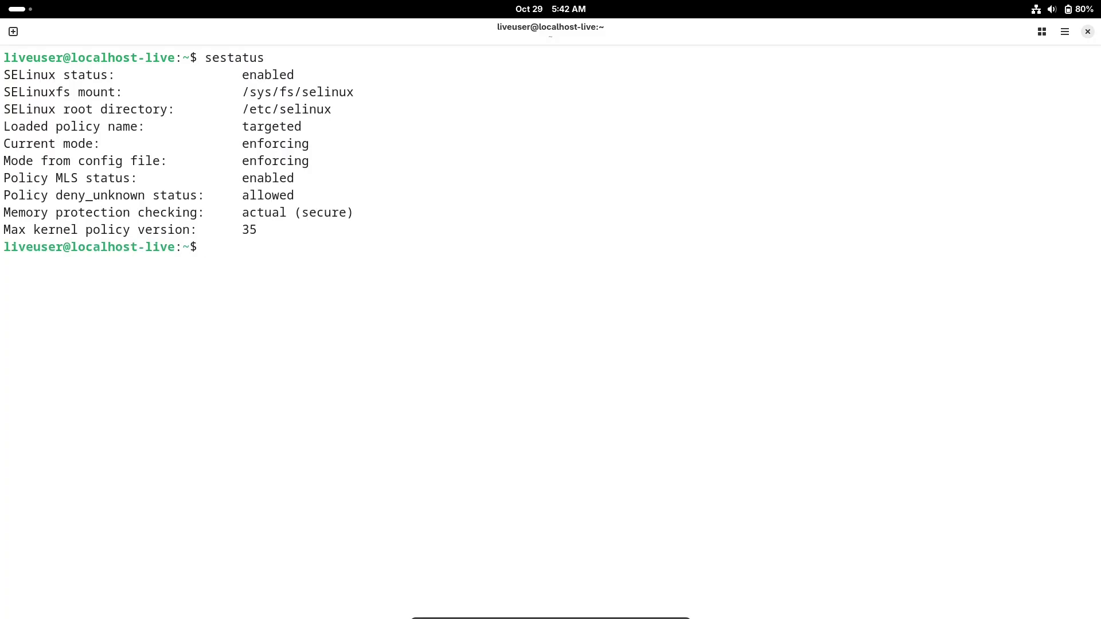
Print /etc/issue and check the Python version, highlighting the Python 3.14.0 result.
text(cat /etc/issue)
key(Return)
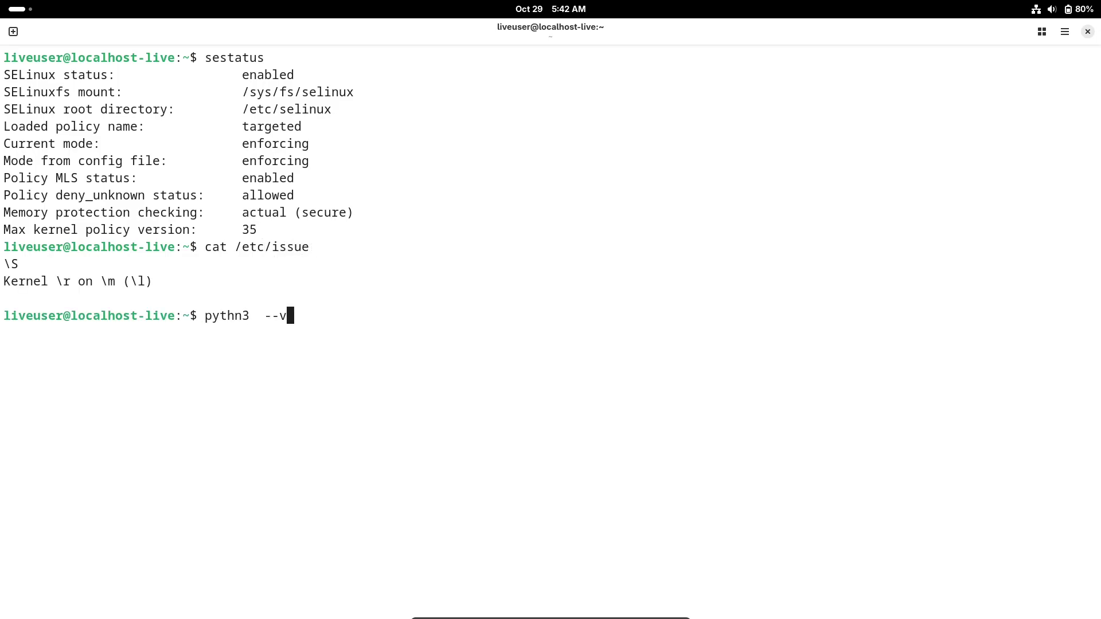
text(on)
key(Return)
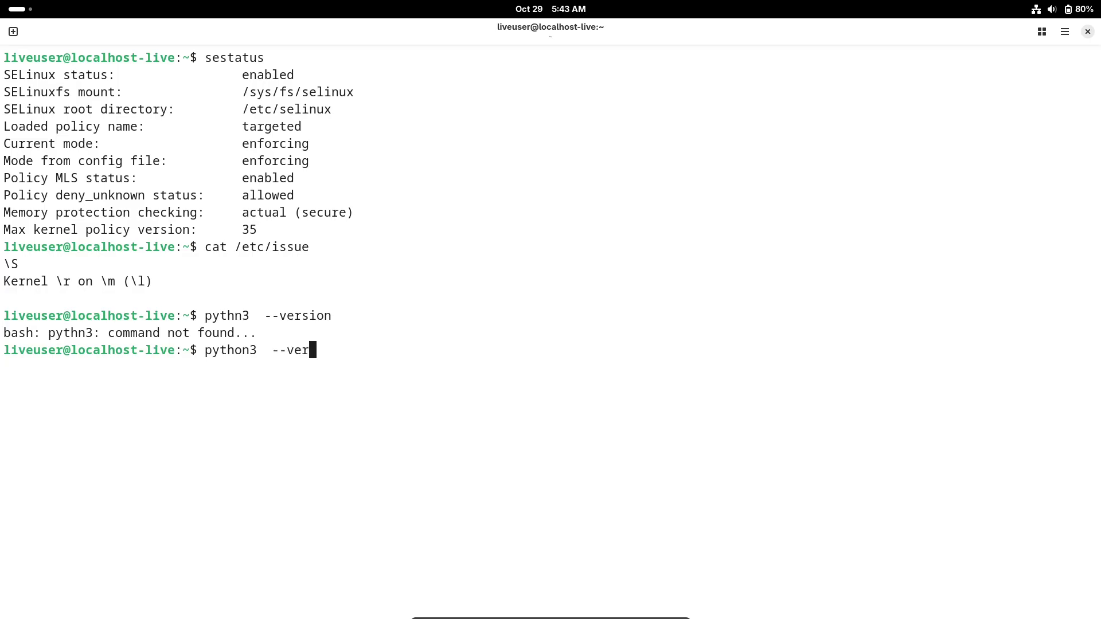
text(on)
key(Return)
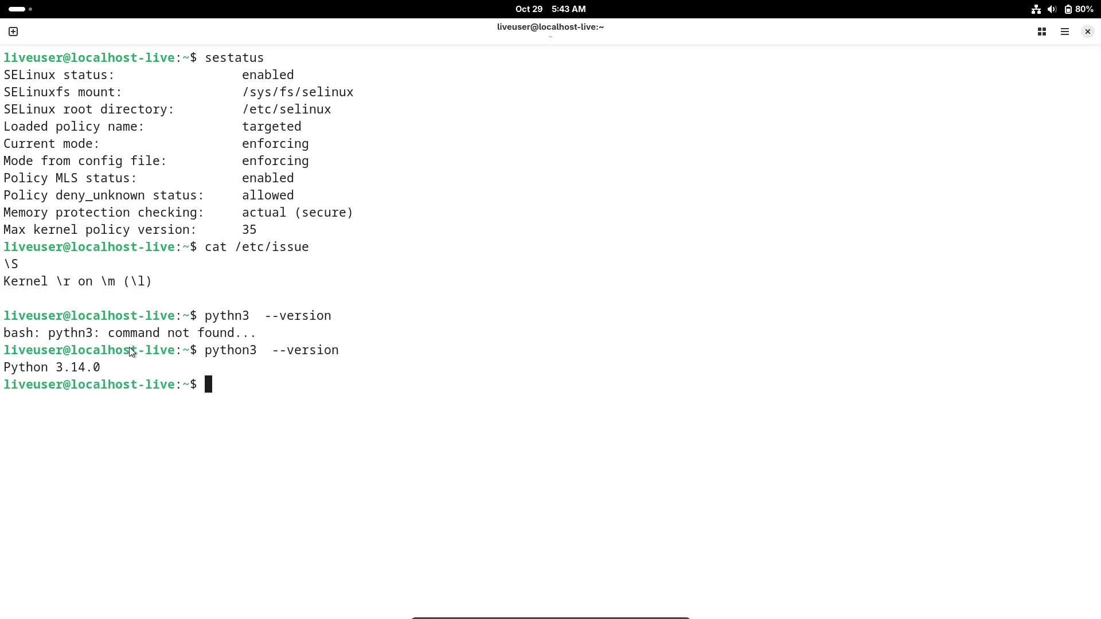
drag(129, 367, 6, 367)
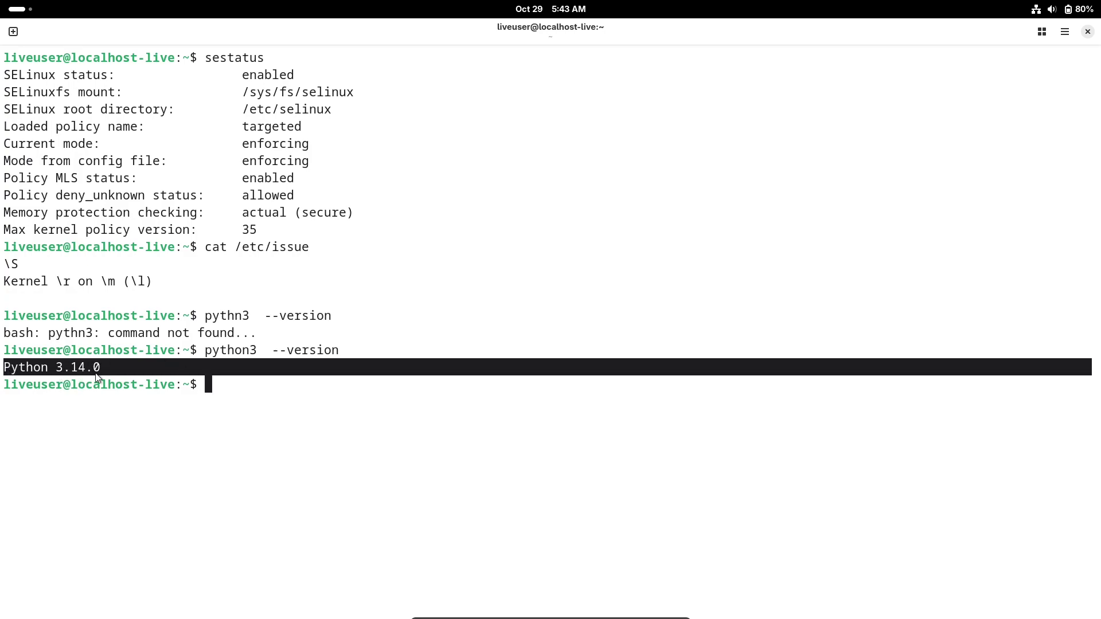
click(203, 388)
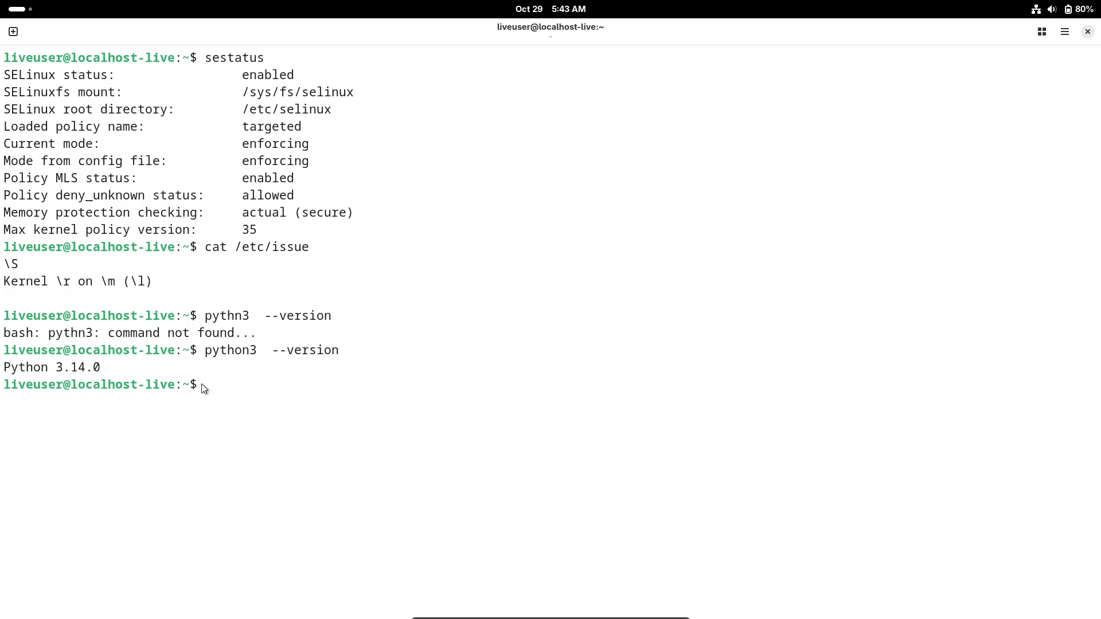
Install btop and rocm-smi with sudo dnf install btop, then launch btop.
text(sudo dnf install btop)
key(Return)
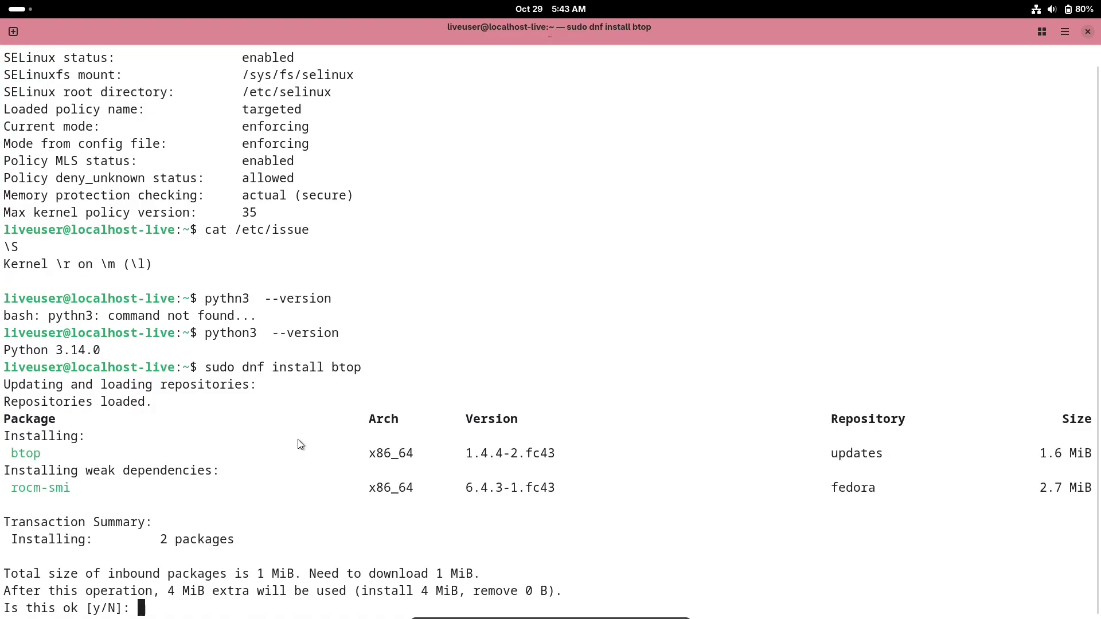
text(y)
key(Return)
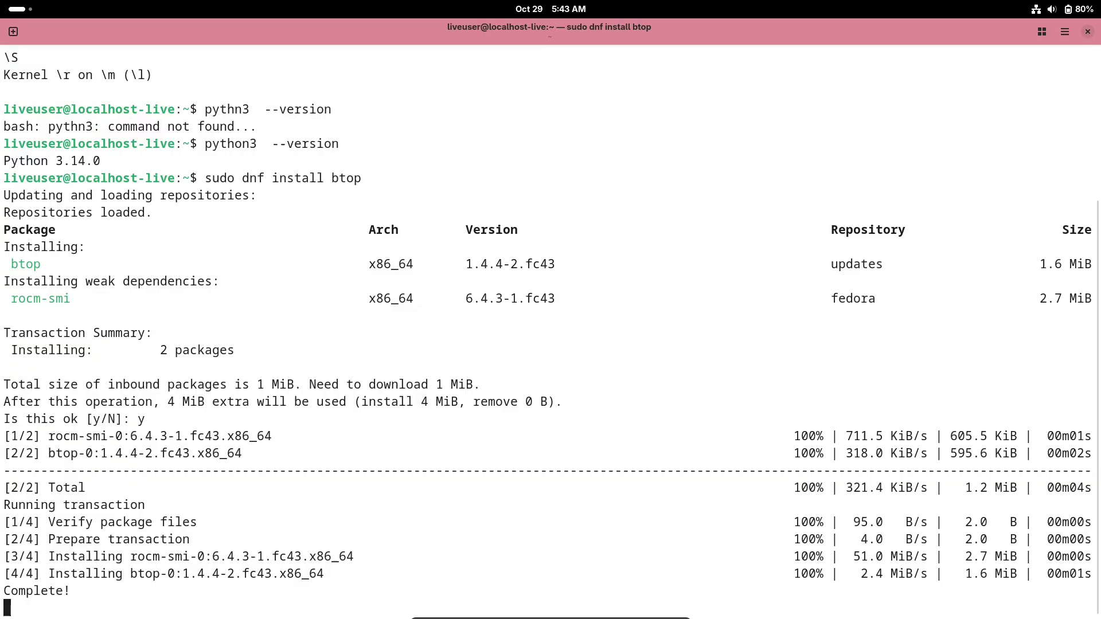
text(btop)
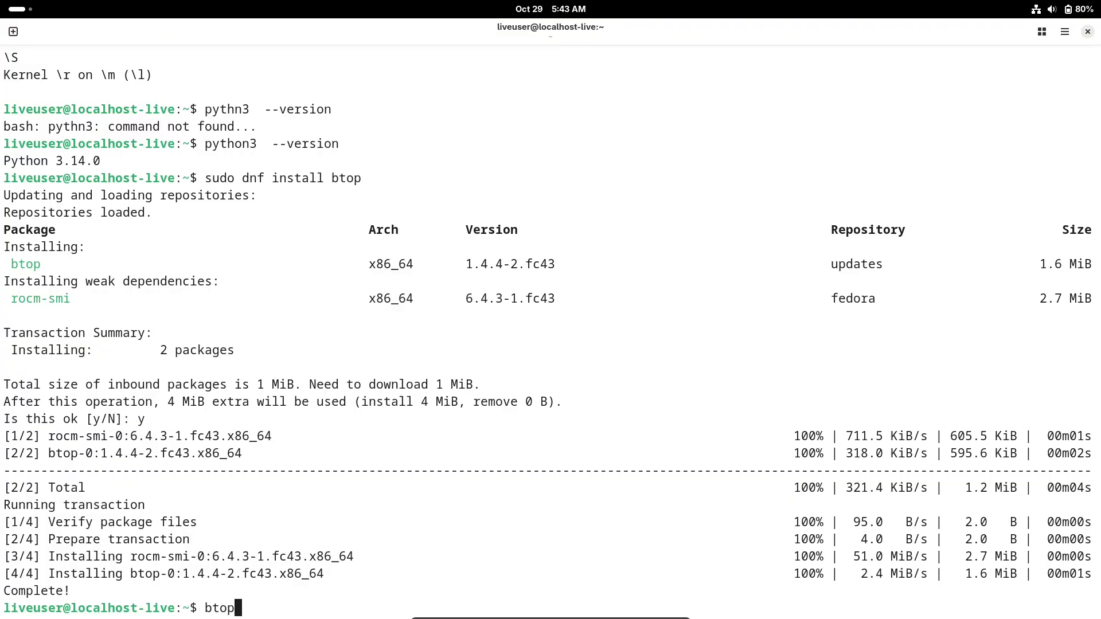
key(Return)
scroll(1074, 591, down, 10)
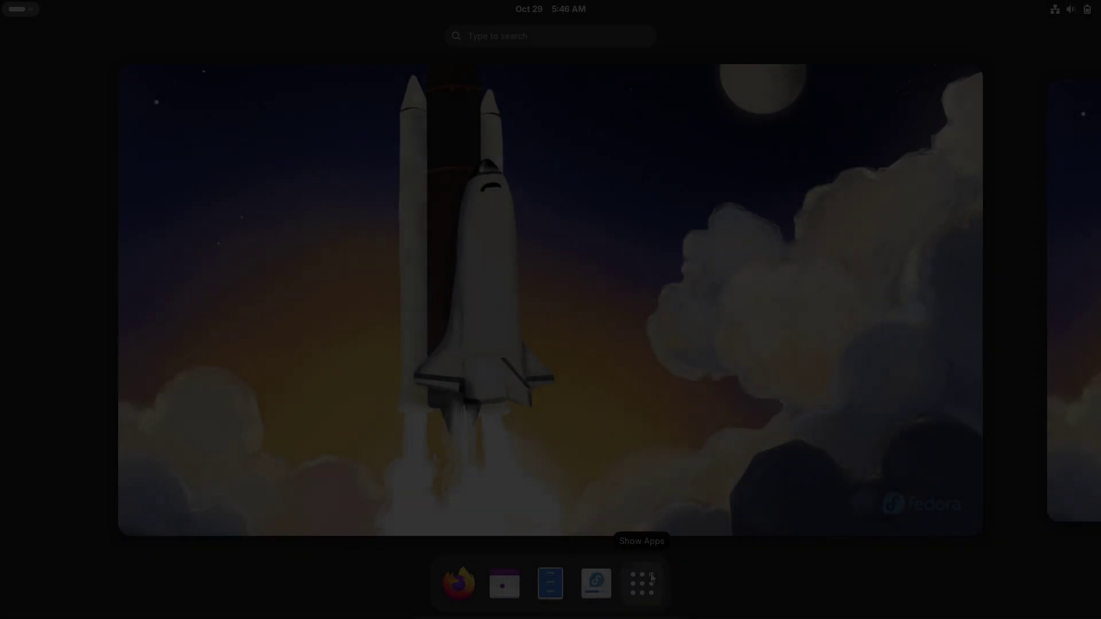
Launch System Monitor from the System app folder after peeking into Utilities.
click(641, 583)
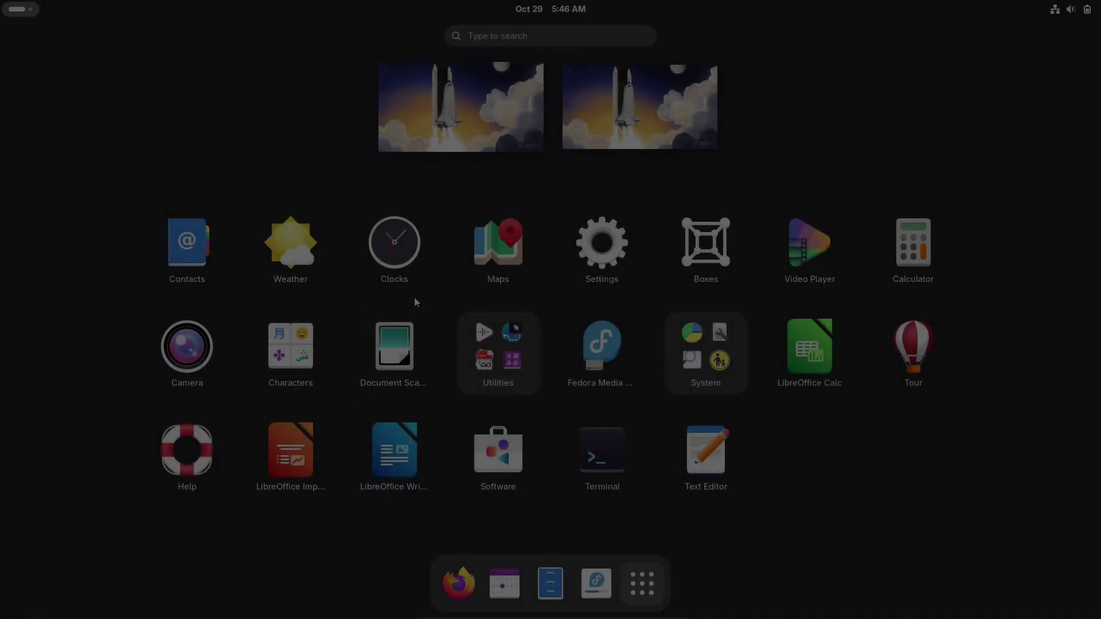
click(494, 370)
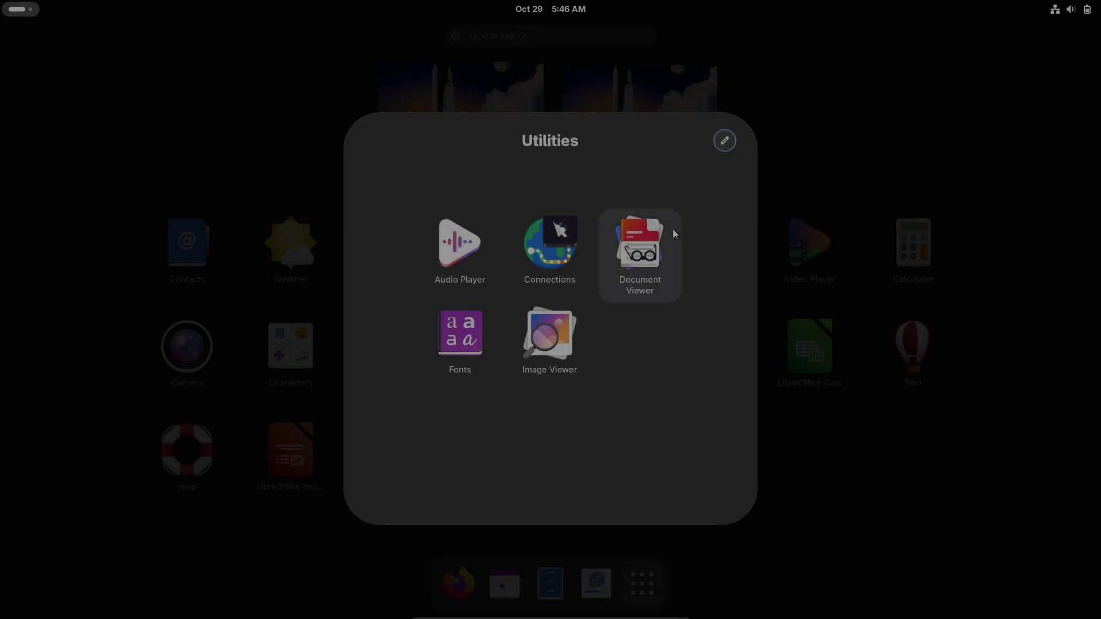
click(949, 76)
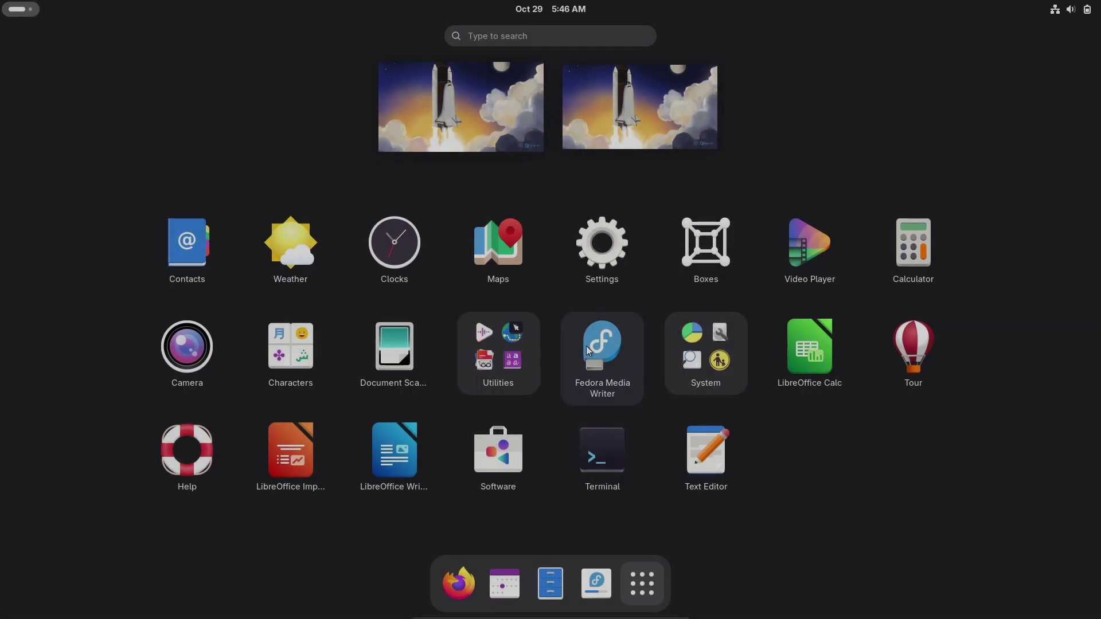
click(705, 353)
click(638, 333)
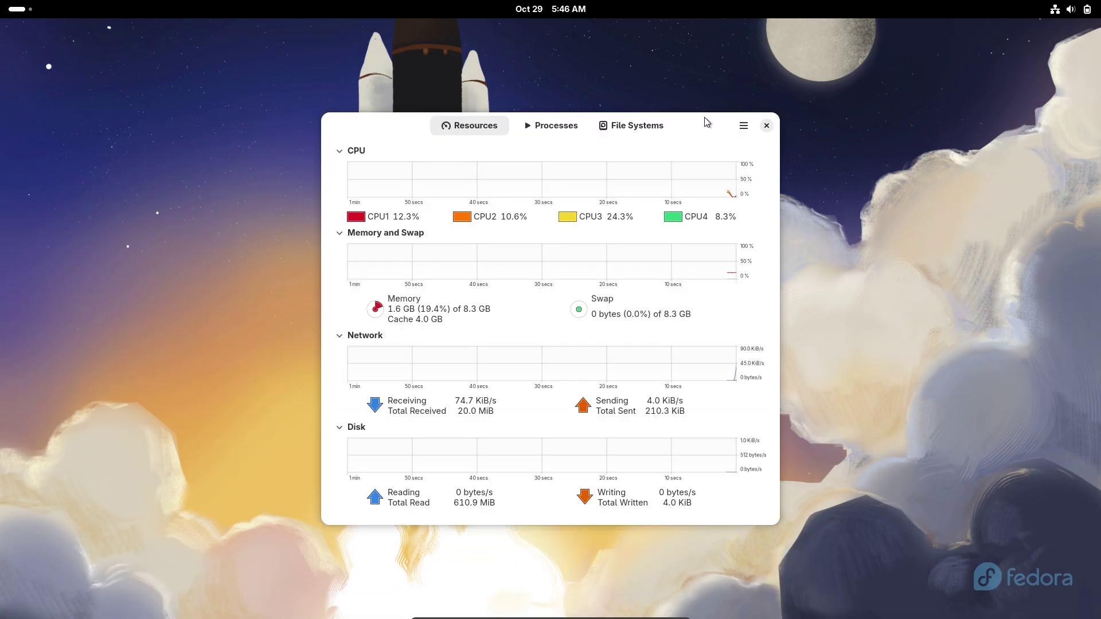
Maximize System Monitor and collapse the Disk and Network graphs.
double_click(705, 118)
click(19, 474)
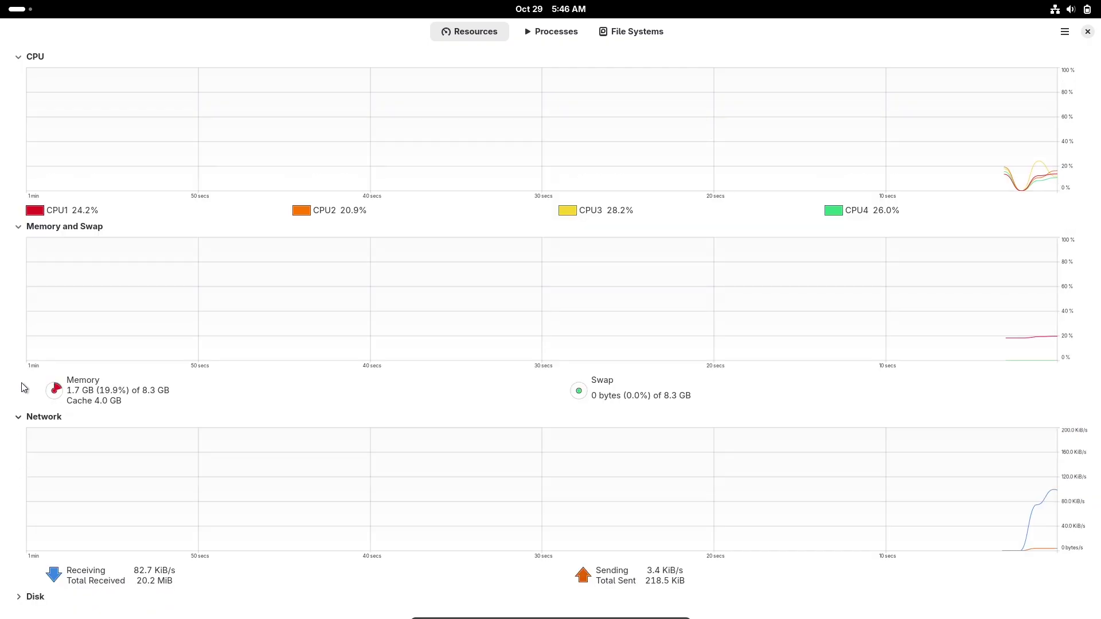
click(18, 417)
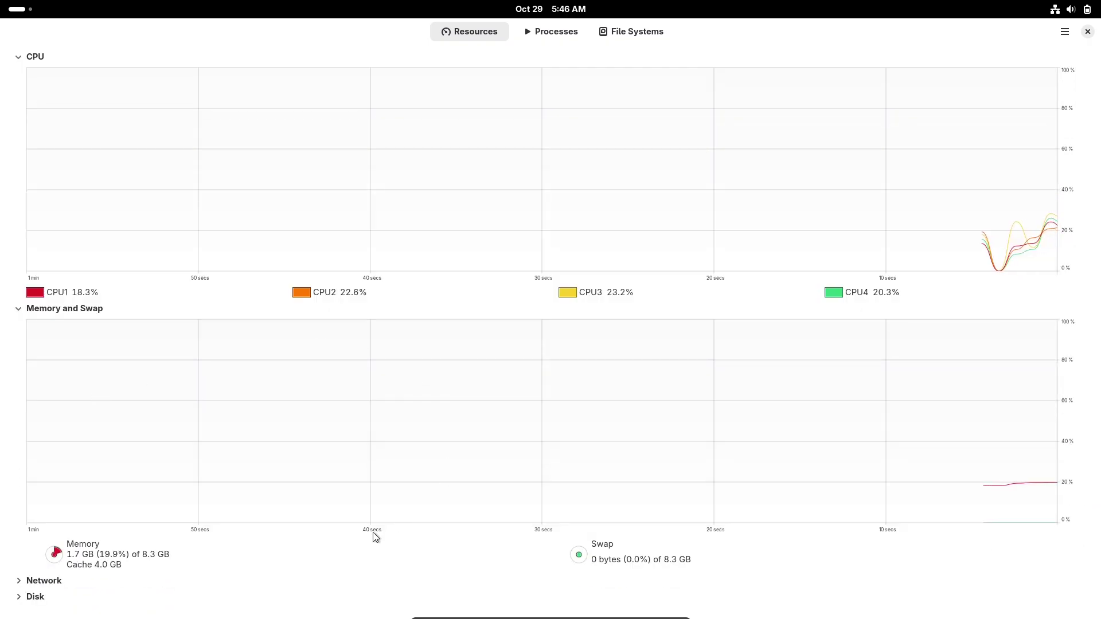
Browse the Processes and File Systems lists, then return to the resource graphs.
click(573, 27)
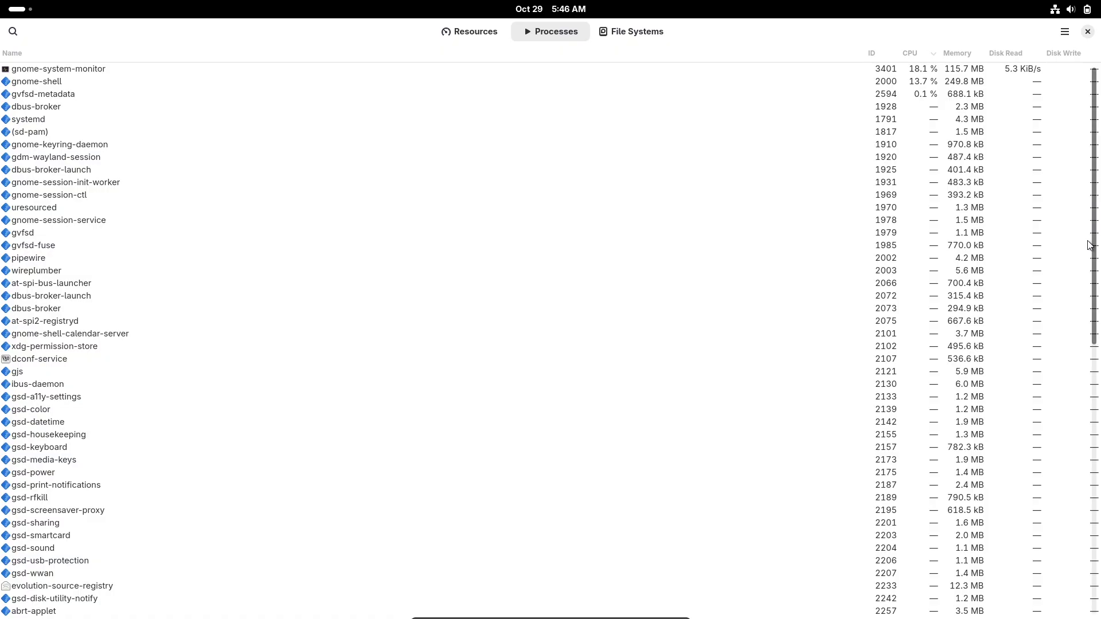
drag(1092, 168, 693, 69)
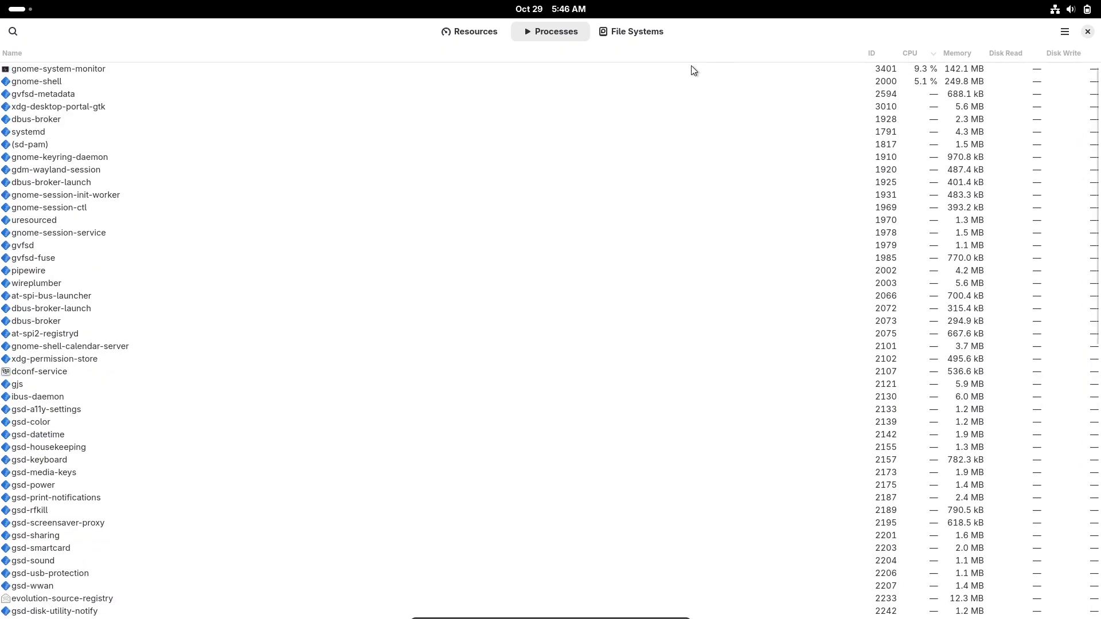
click(634, 32)
click(446, 33)
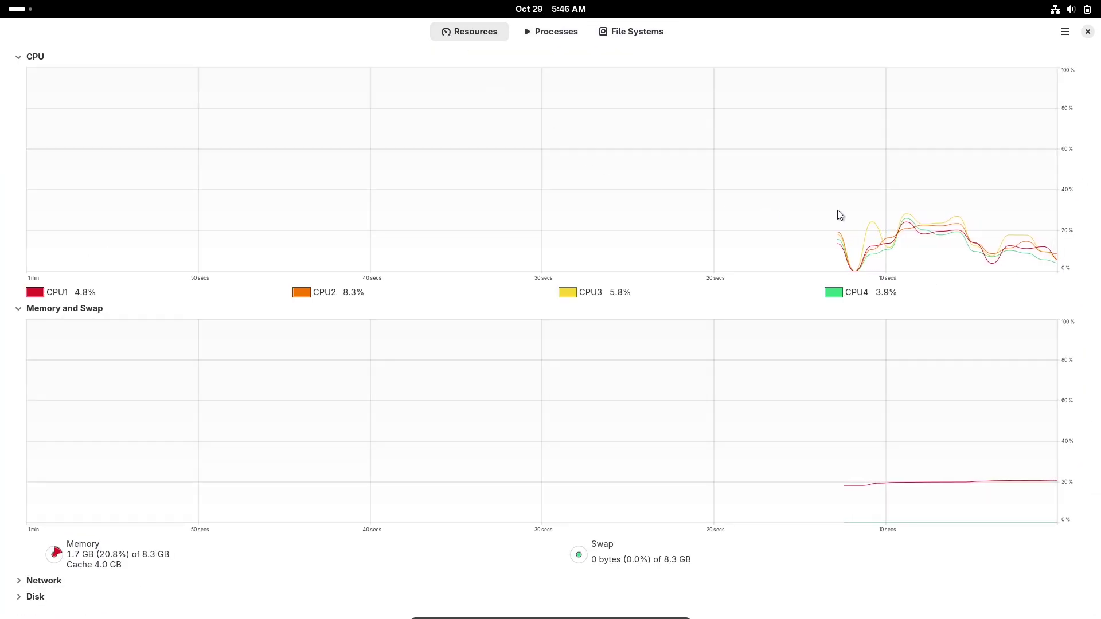
View the About System Monitor box, then close System Monitor.
click(1064, 33)
click(1018, 143)
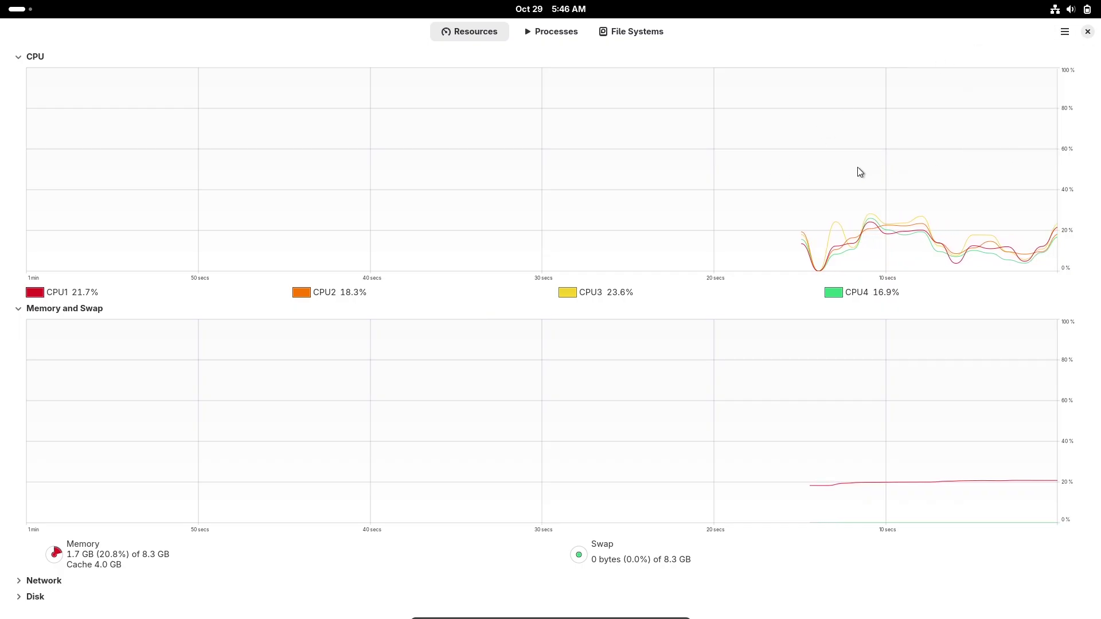
click(640, 134)
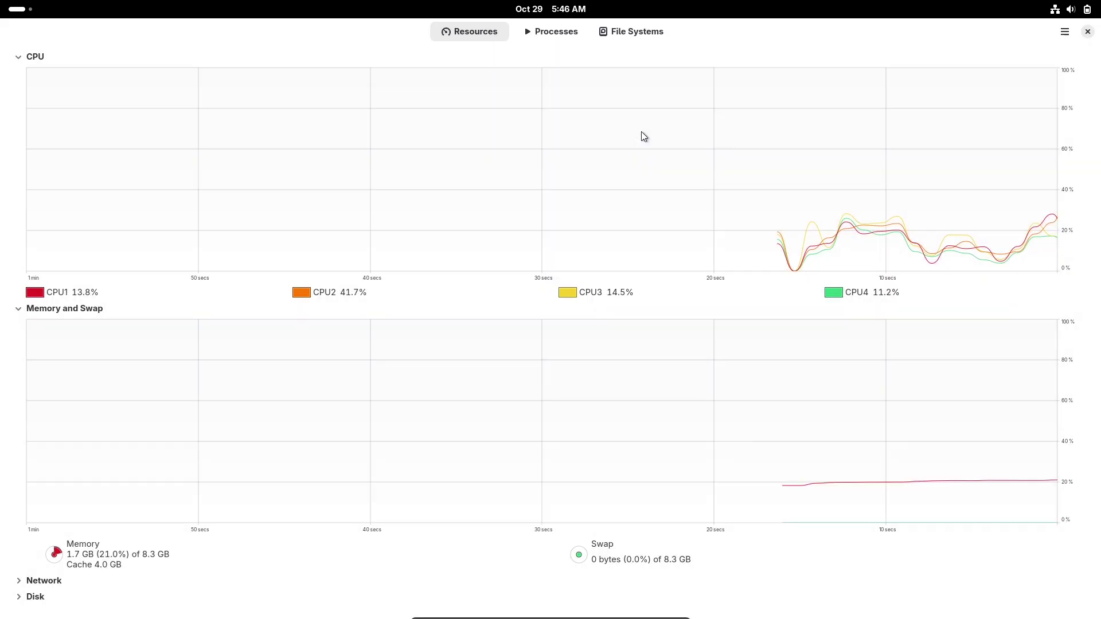
click(1087, 32)
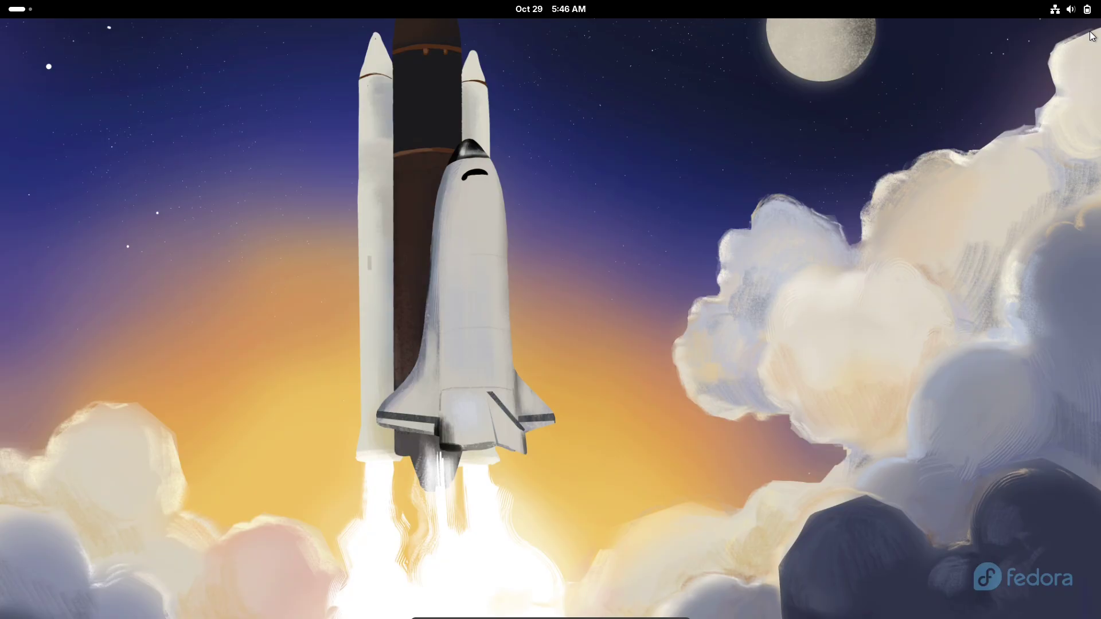
Glance at the Activities overview, then switch the power mode to Performance in quick settings.
click(18, 9)
click(446, 573)
click(1070, 9)
click(1075, 98)
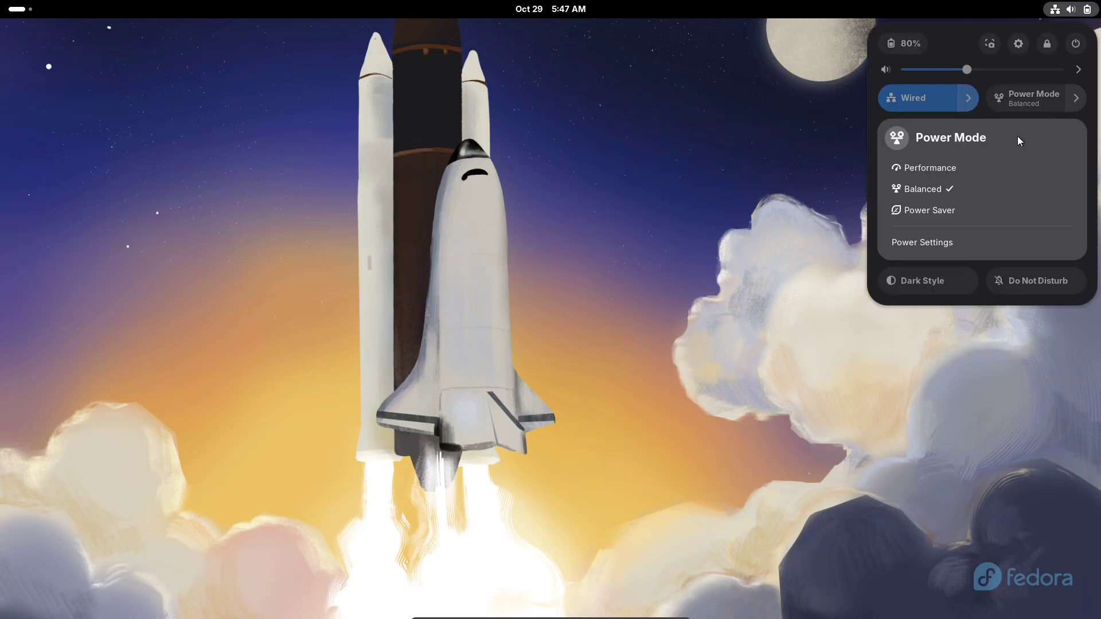
click(957, 172)
Close the extra tab, maximize Firefox and load about:support.
click(813, 214)
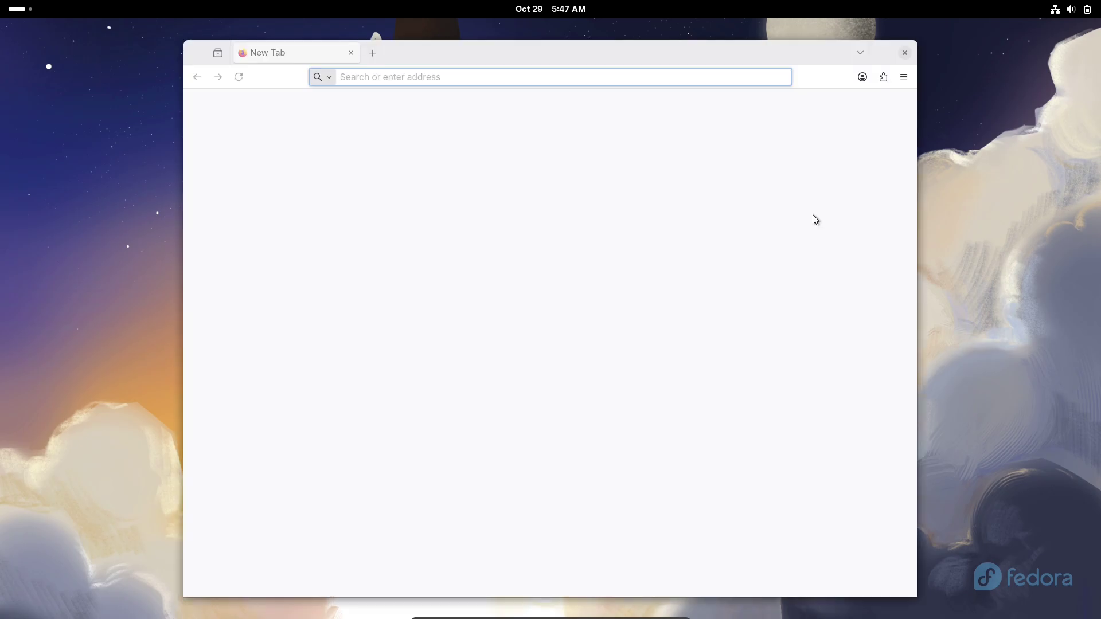
click(484, 53)
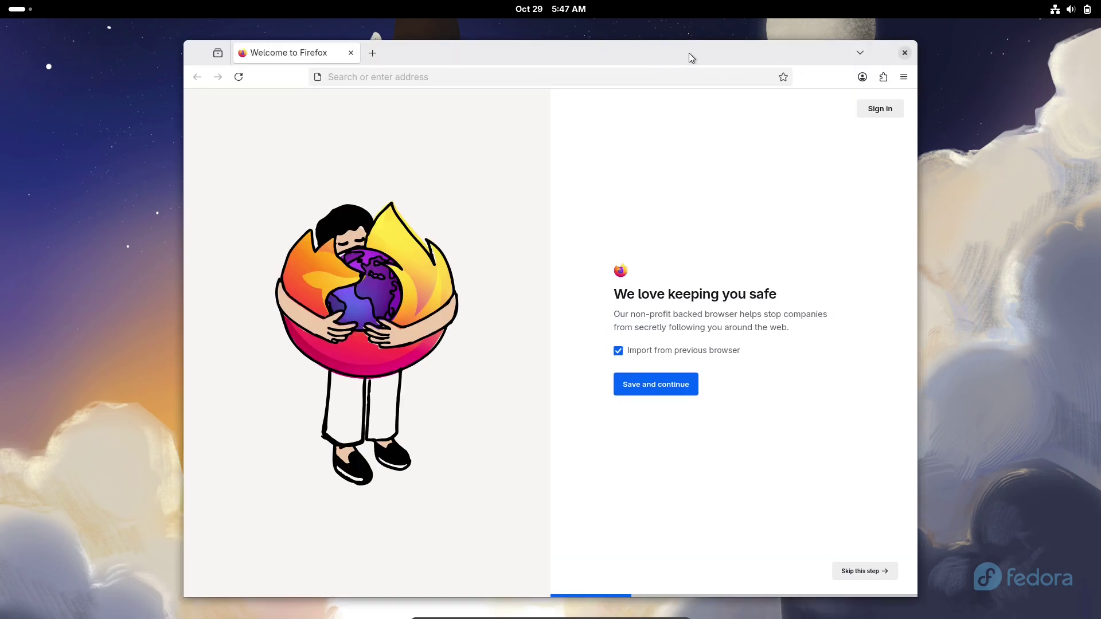
double_click(689, 52)
click(638, 56)
text(a)
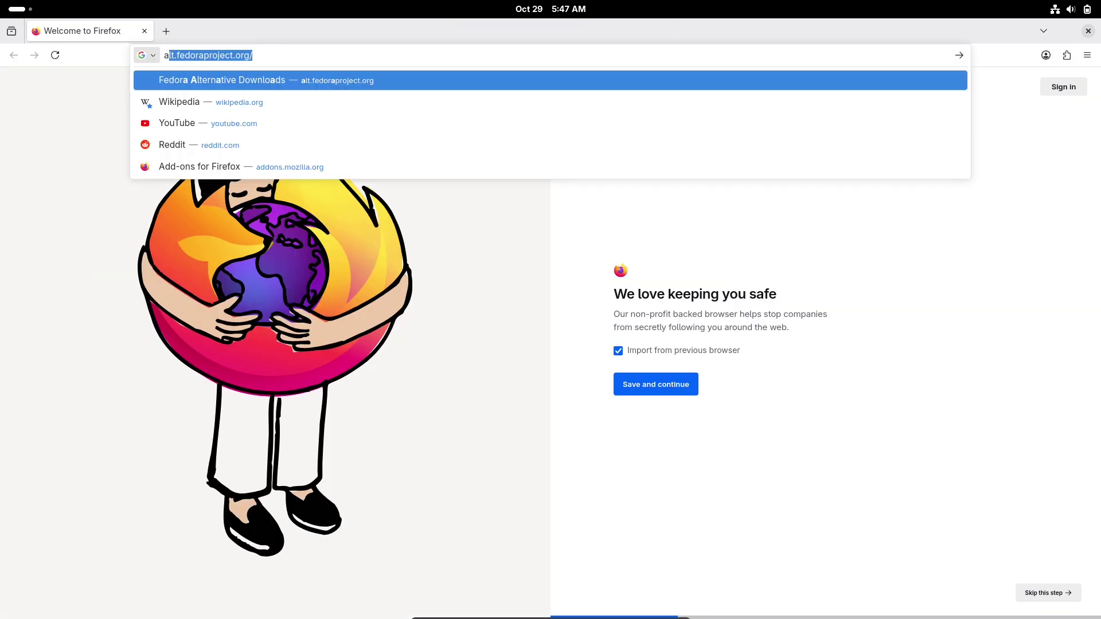
text(bout:su)
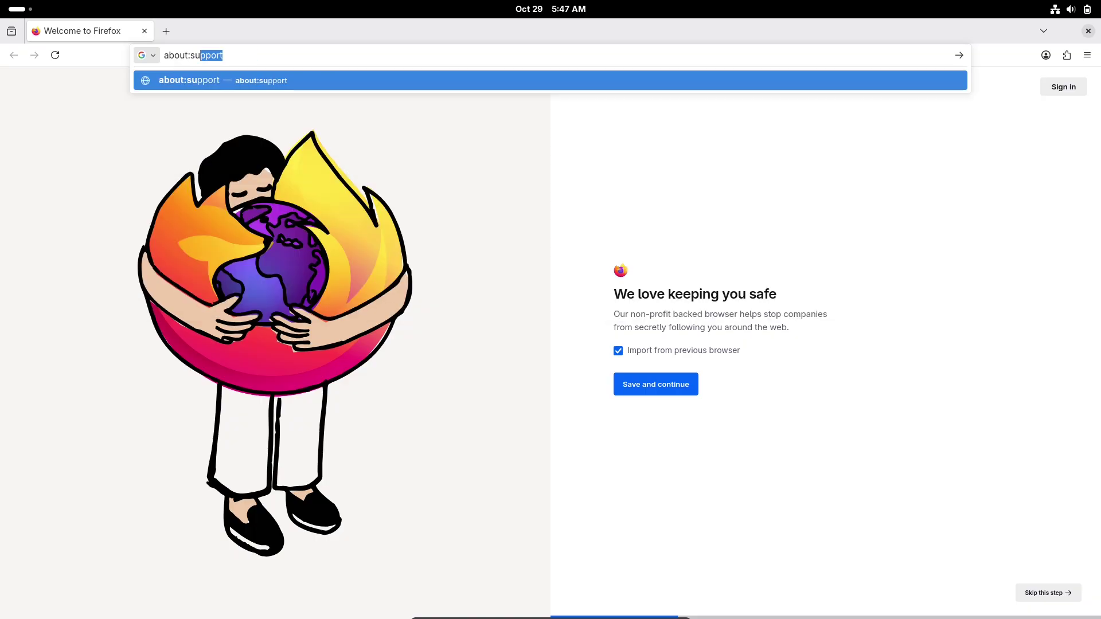
text(ppor)
key(Return)
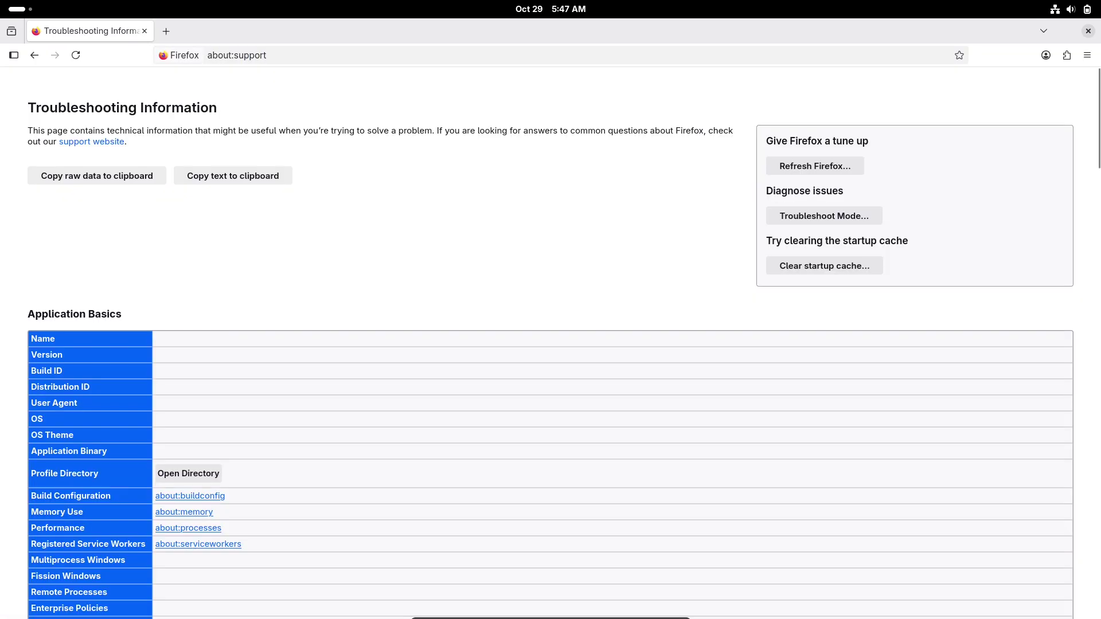
Zoom the about:support page to 150% from the main menu.
click(1087, 55)
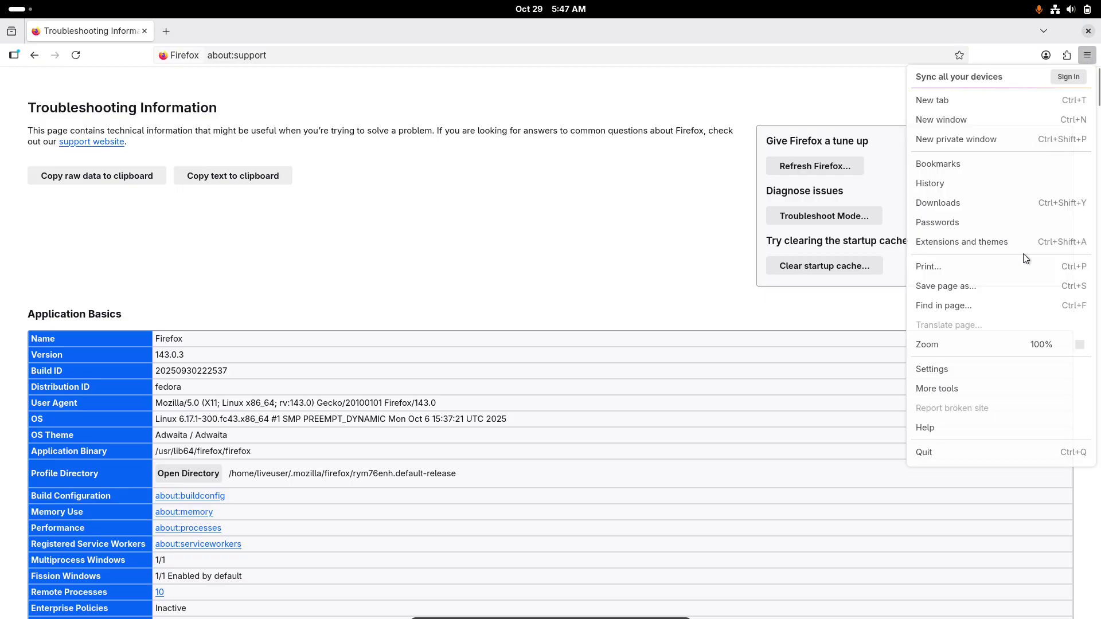
click(1064, 344)
click(1063, 344)
click(1064, 344)
click(1063, 344)
click(657, 330)
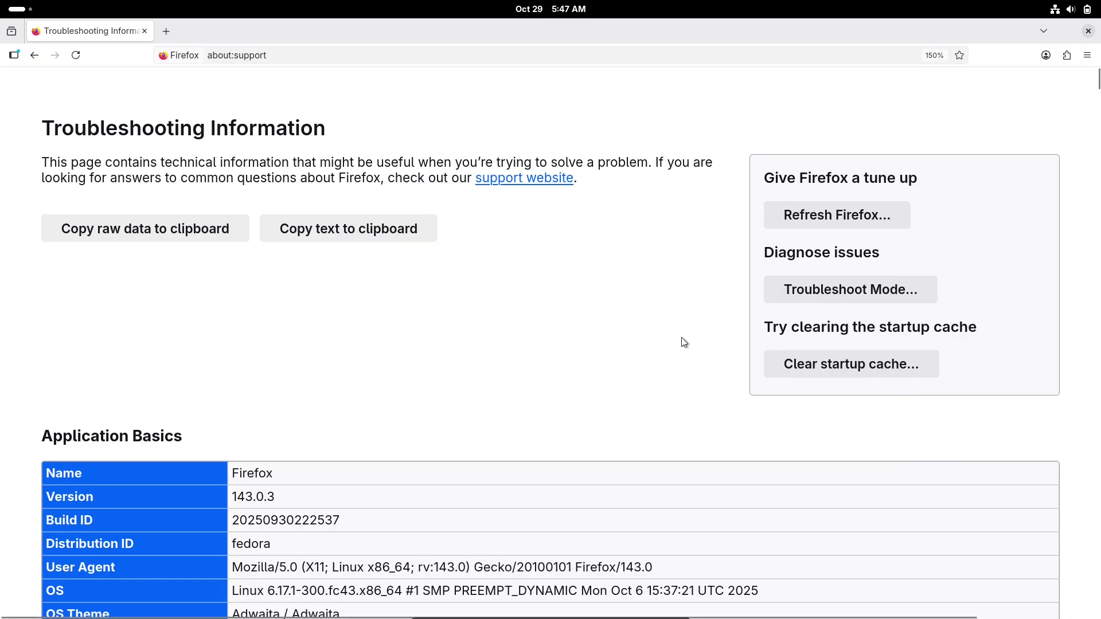
Scroll down to read the graphics and GPU rows.
drag(1097, 86, 1099, 338)
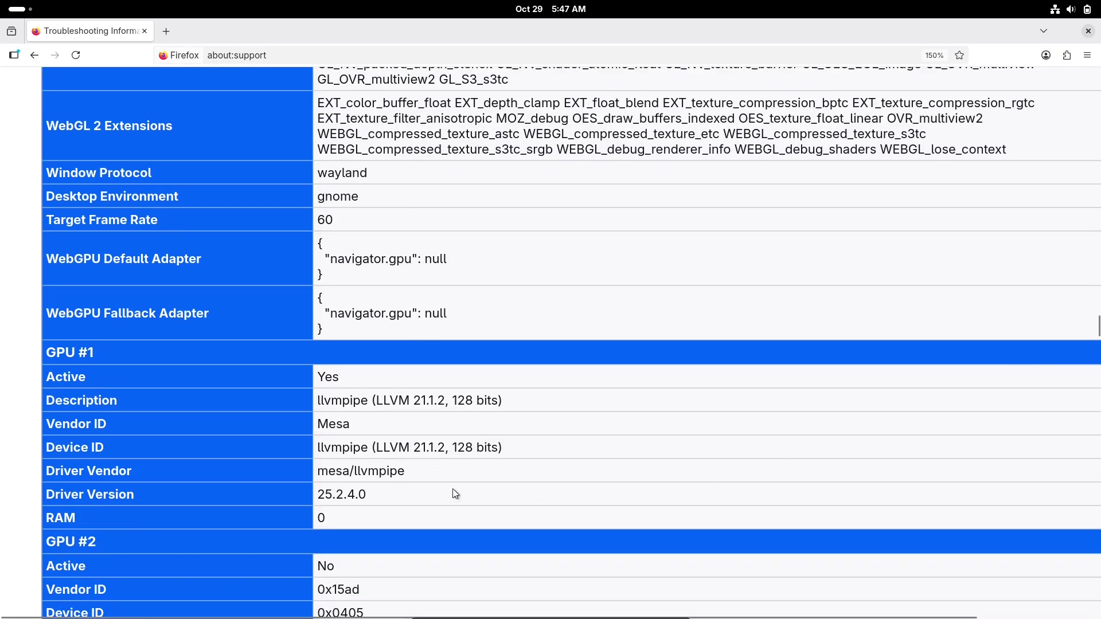
drag(452, 488, 50, 169)
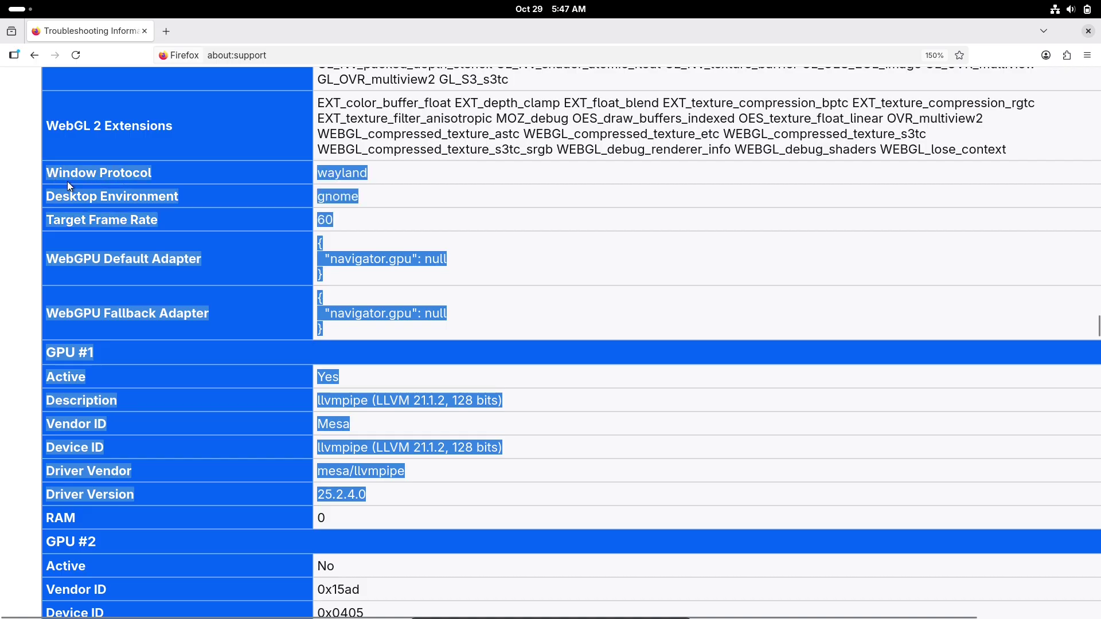
click(524, 221)
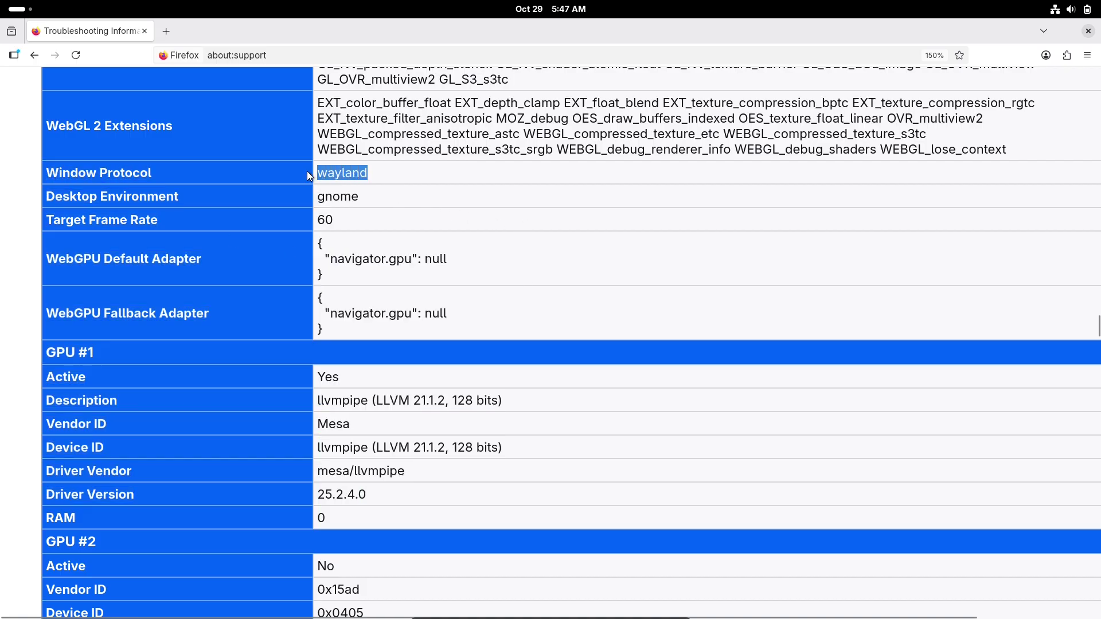
click(281, 50)
Search for 'fedora' and open fedoraproject.org's Get Fedora overview.
text(fedora&sei=hKoBaejpEayFhbIP6K_ZkQo)
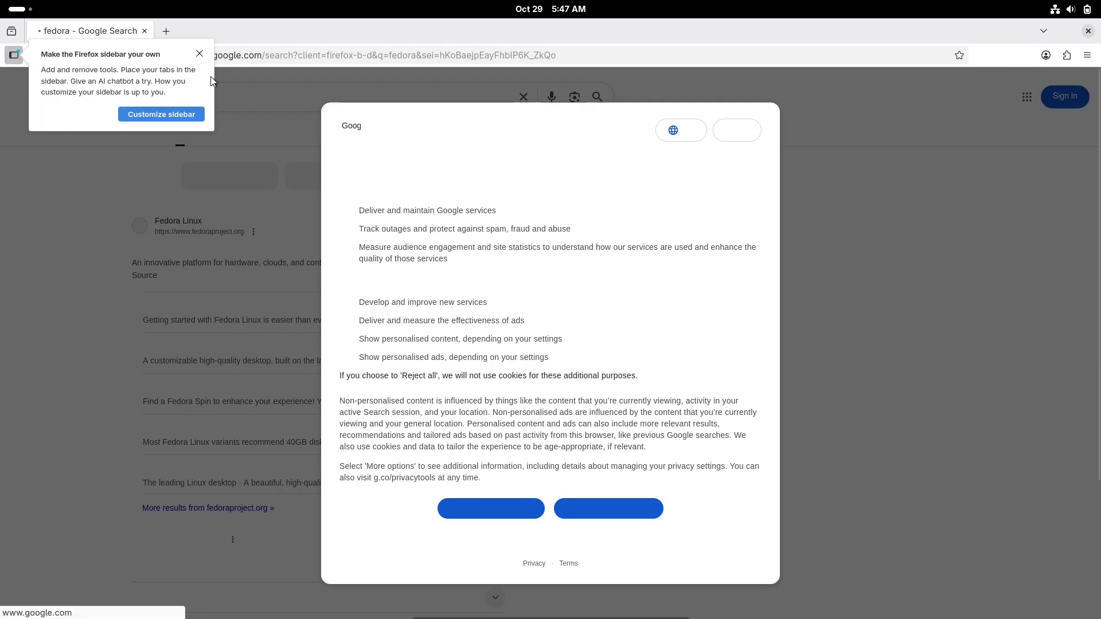
key(Return)
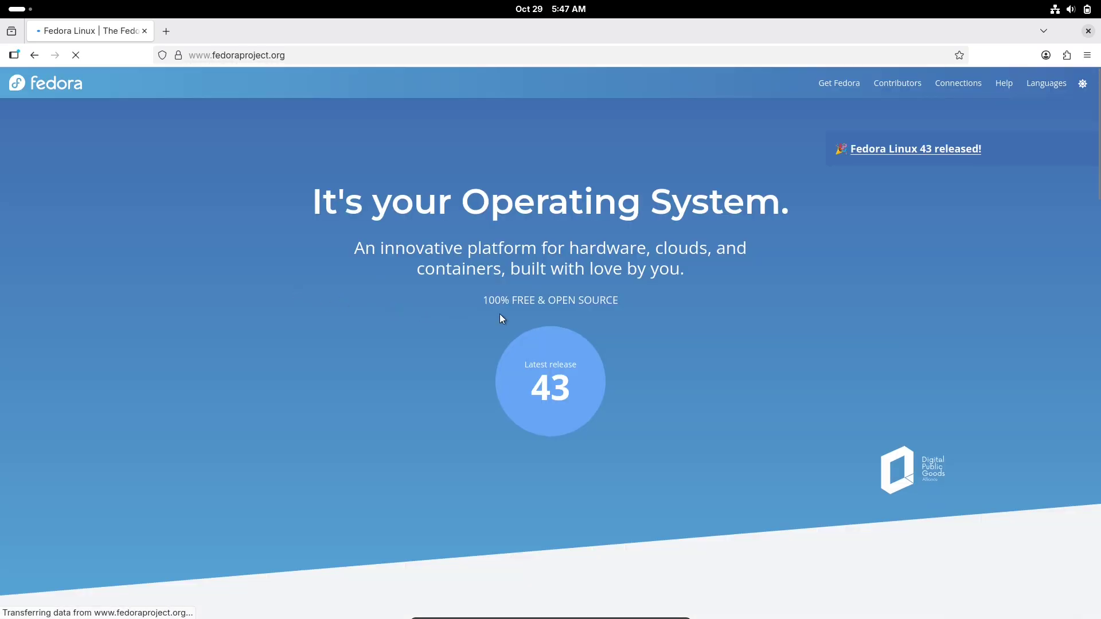
click(835, 83)
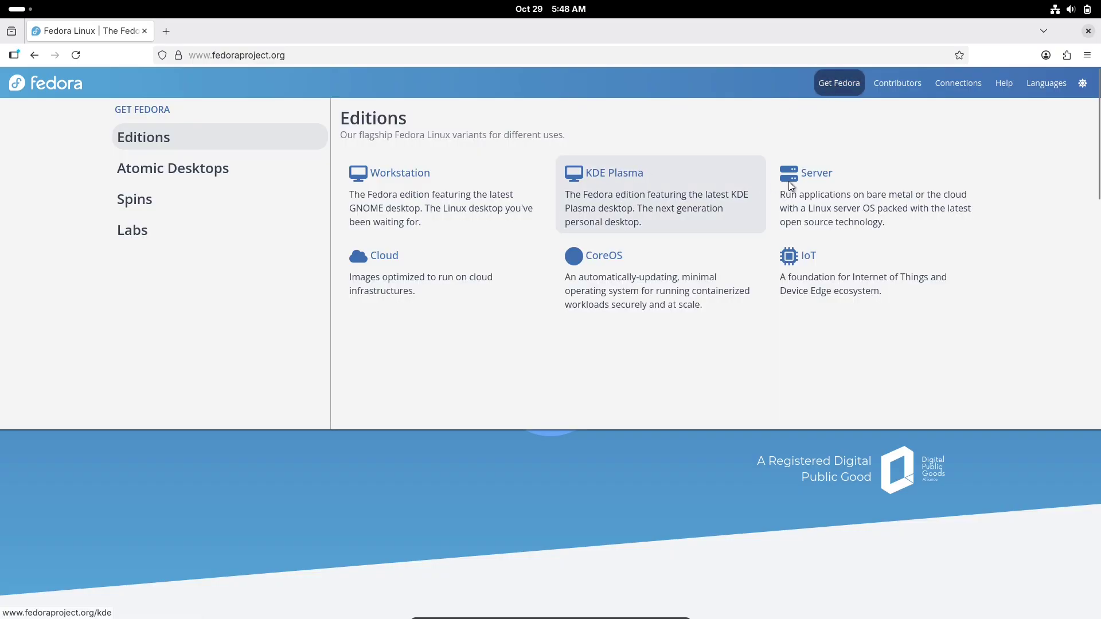
Browse the Atomic Desktops, Spins and Labs lists, then return to Editions.
click(250, 174)
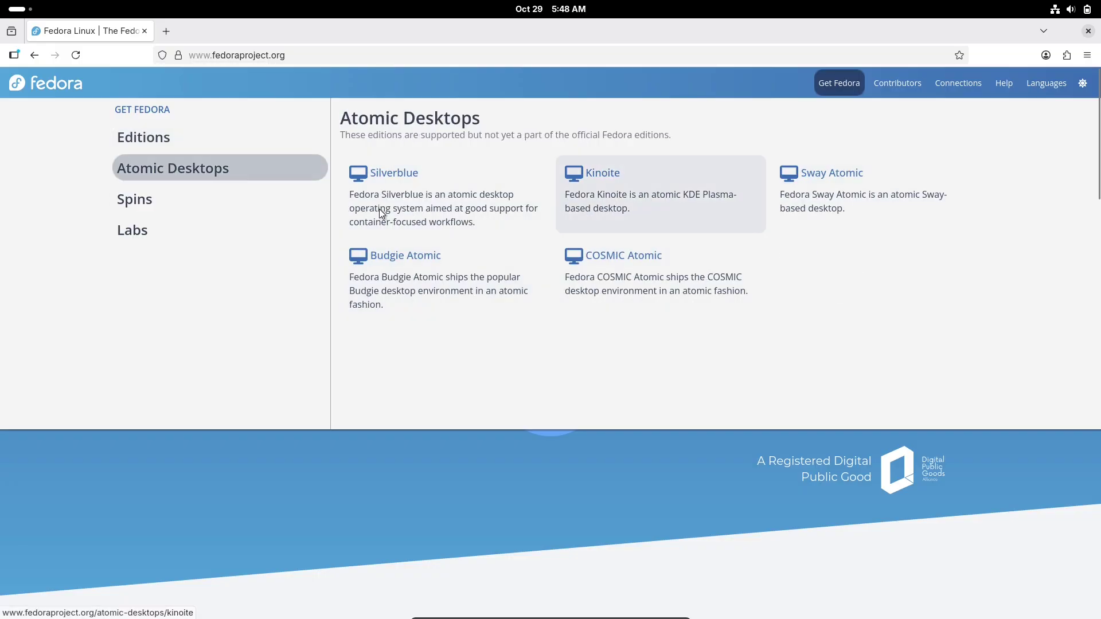
click(283, 206)
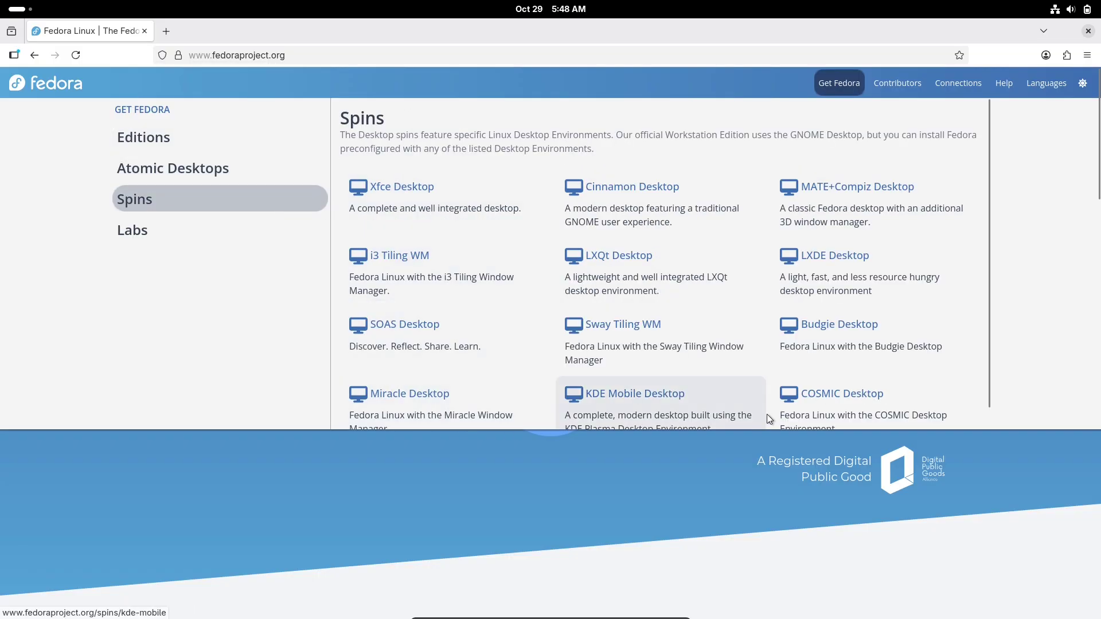
scroll(987, 426, down, 1)
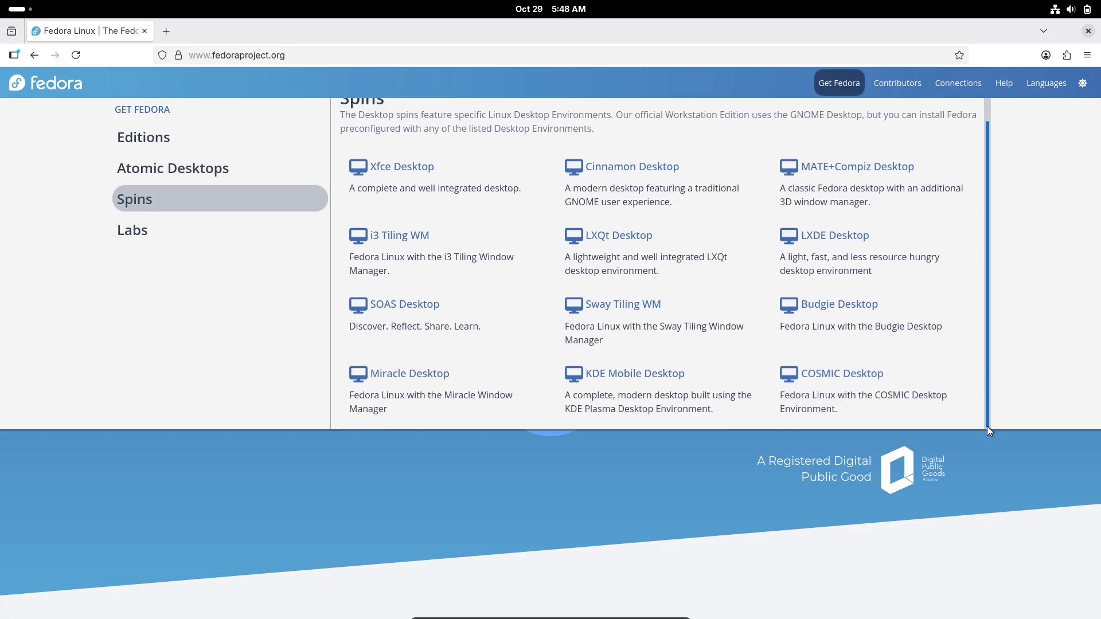
scroll(986, 426, up, 1)
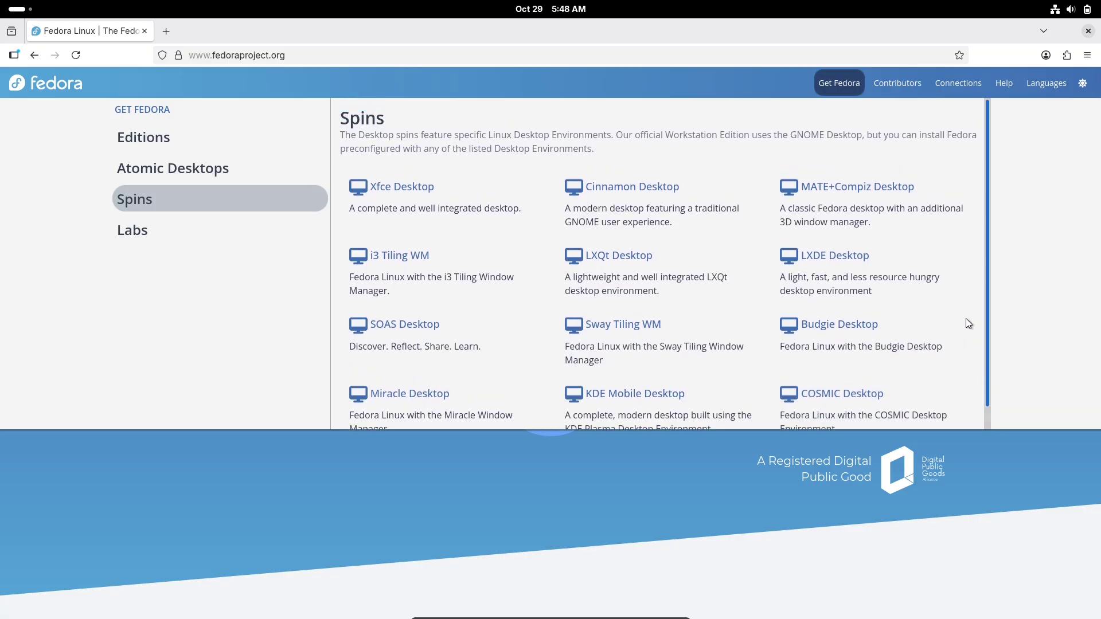
click(222, 237)
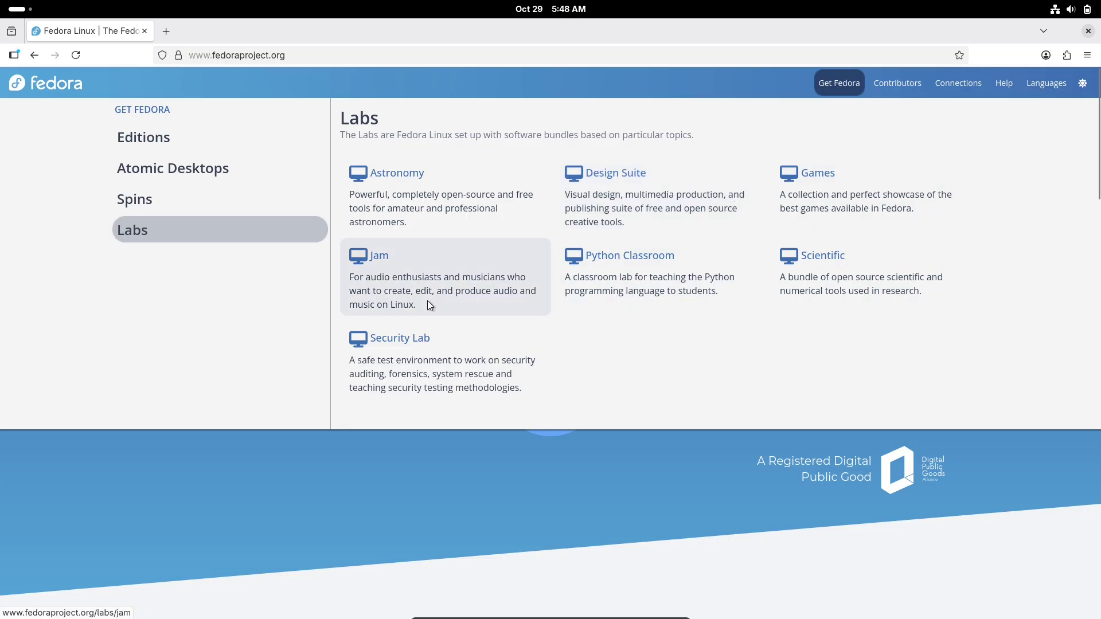
click(177, 137)
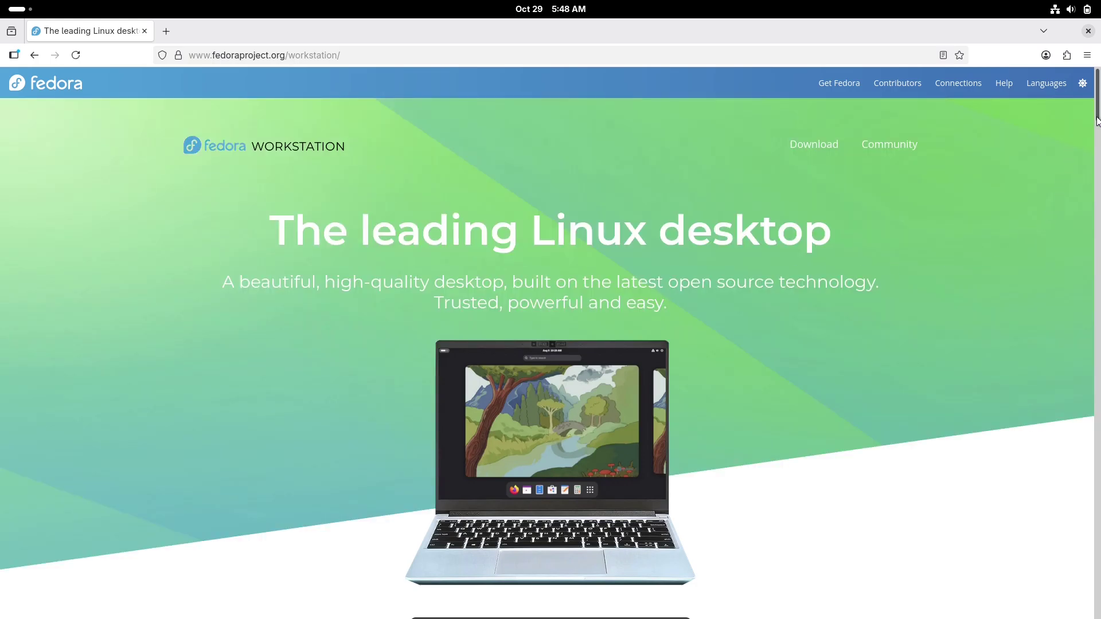
Open the Workstation 43 download page, then its Other Downloads page.
scroll(1095, 149, down, 5)
drag(1097, 176, 1078, 122)
scroll(603, 309, down, 5)
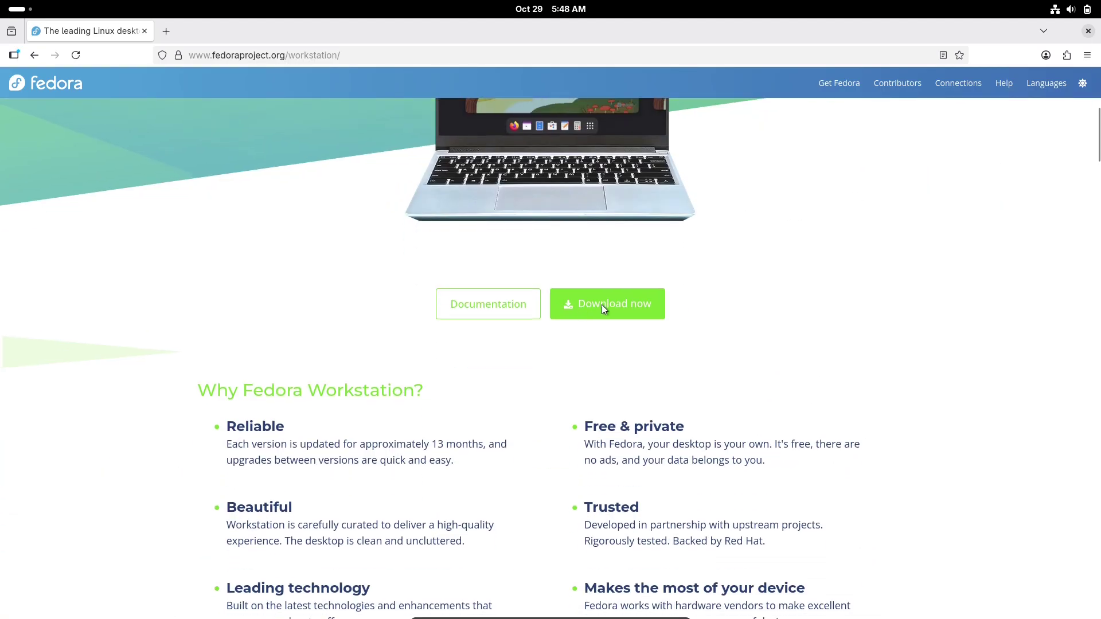
click(608, 308)
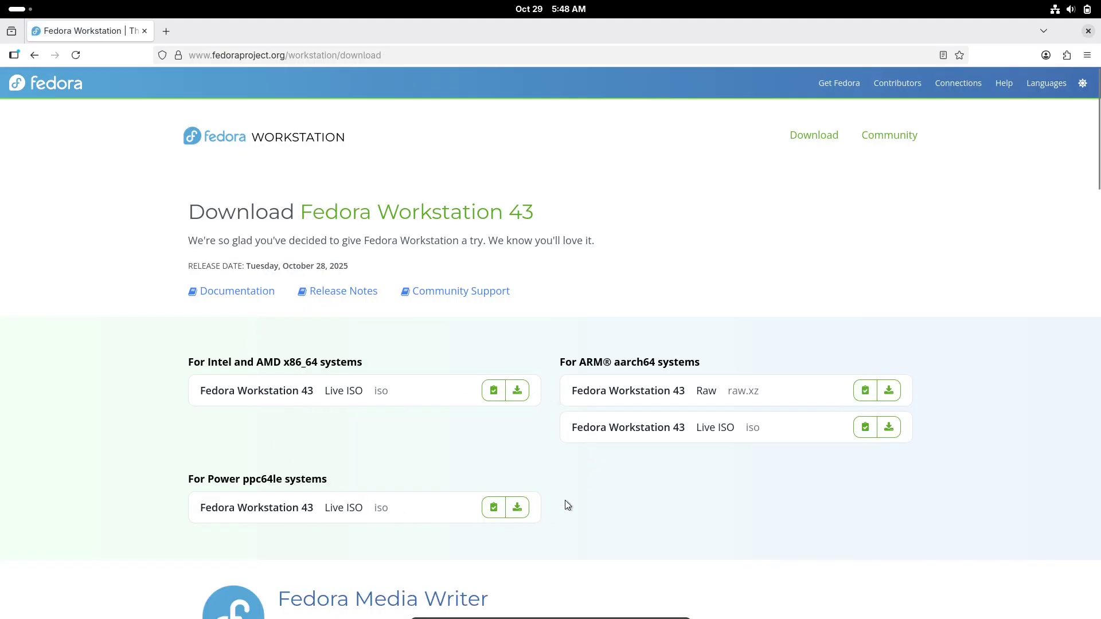
drag(1097, 179, 1097, 330)
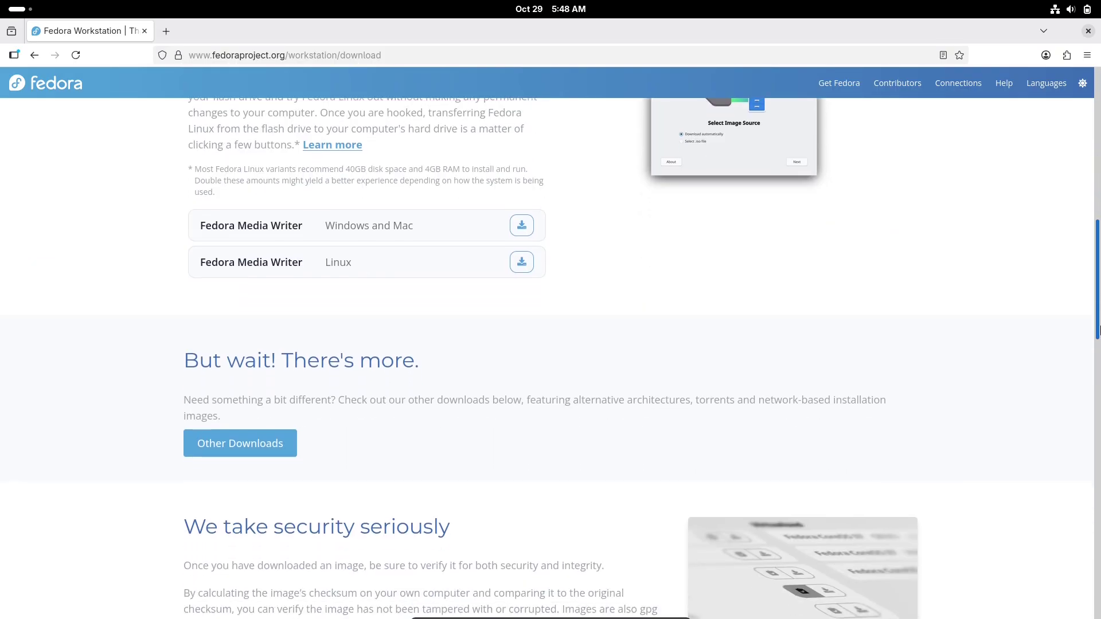
click(213, 449)
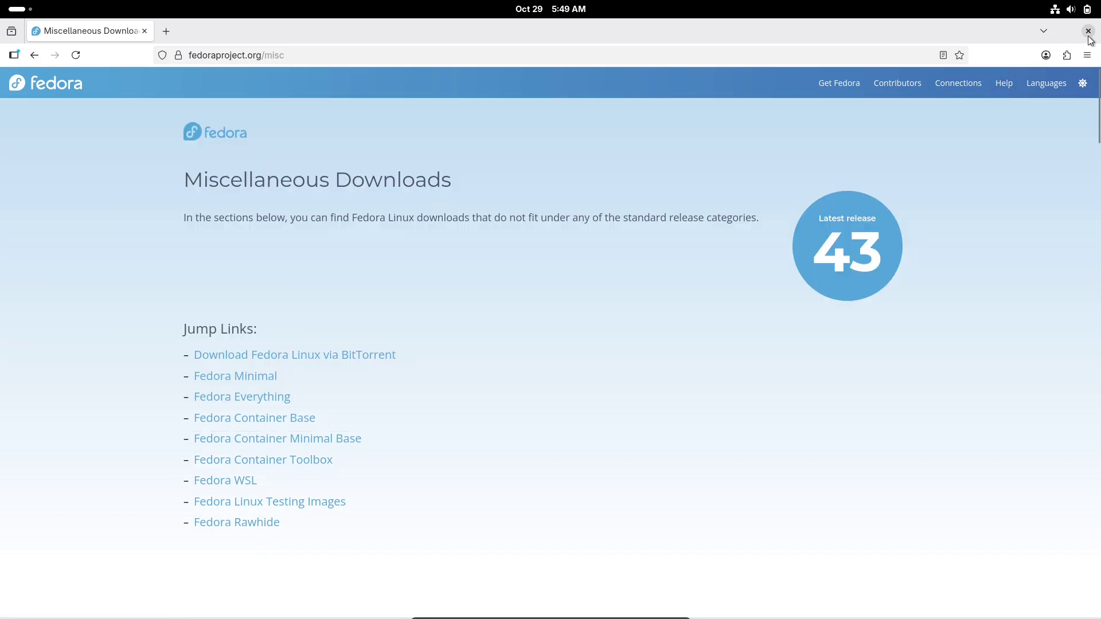
Close Firefox, launch Settings from the app grid and maximize it.
click(1087, 31)
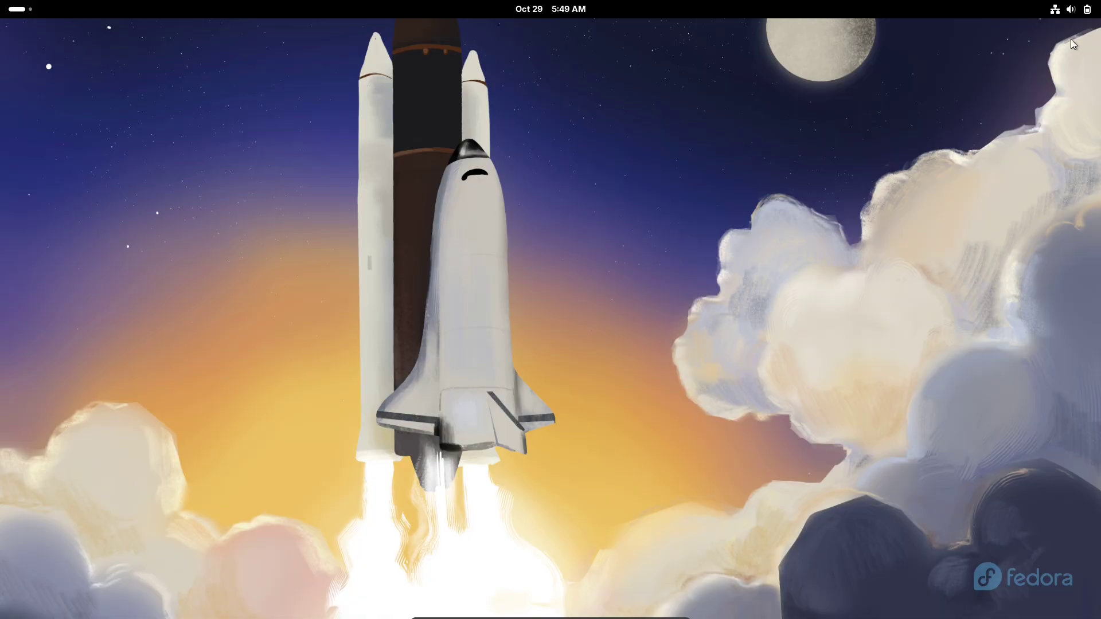
click(33, 13)
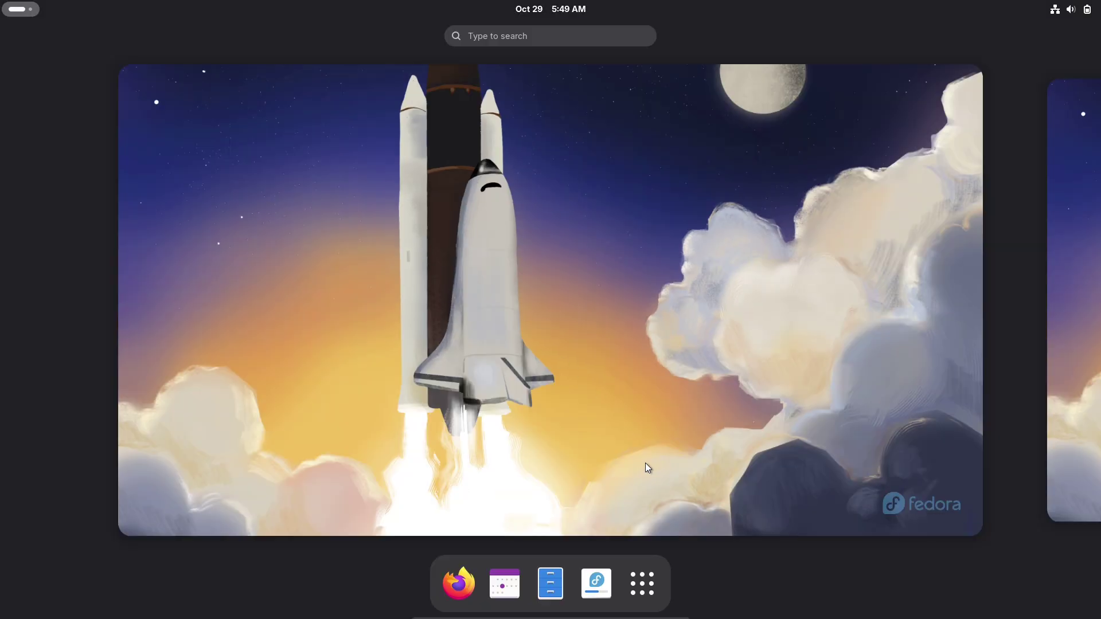
click(643, 580)
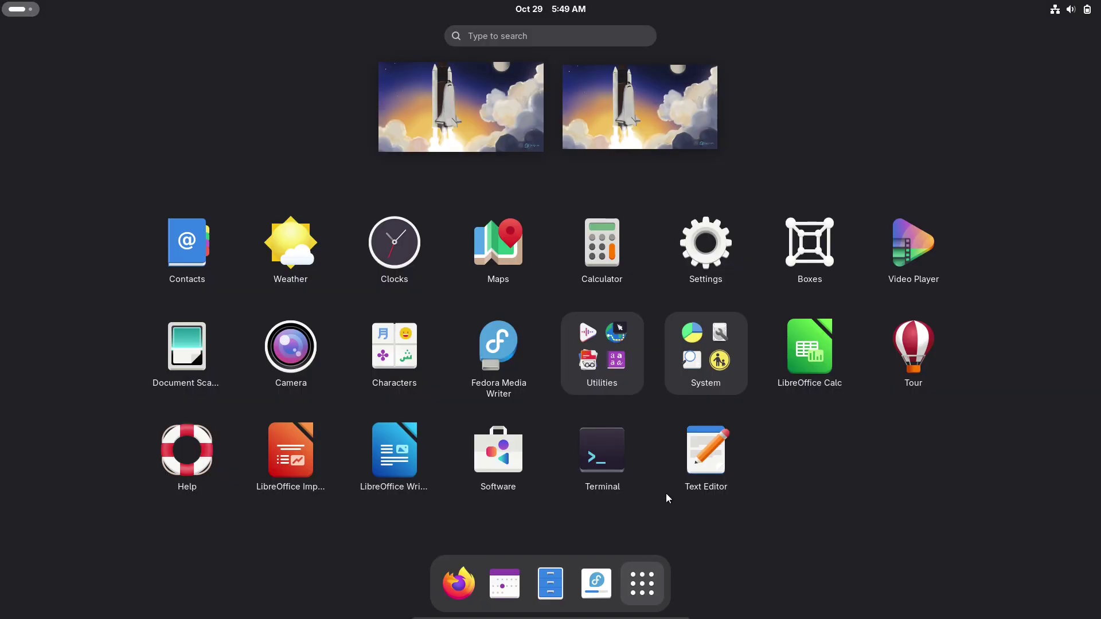
click(673, 264)
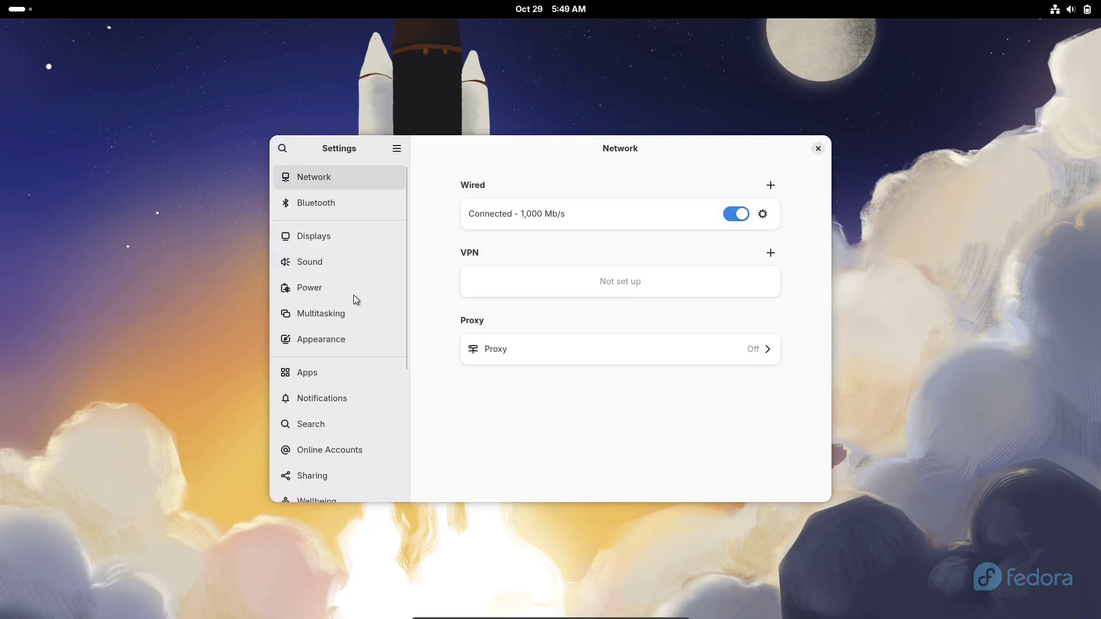
double_click(592, 147)
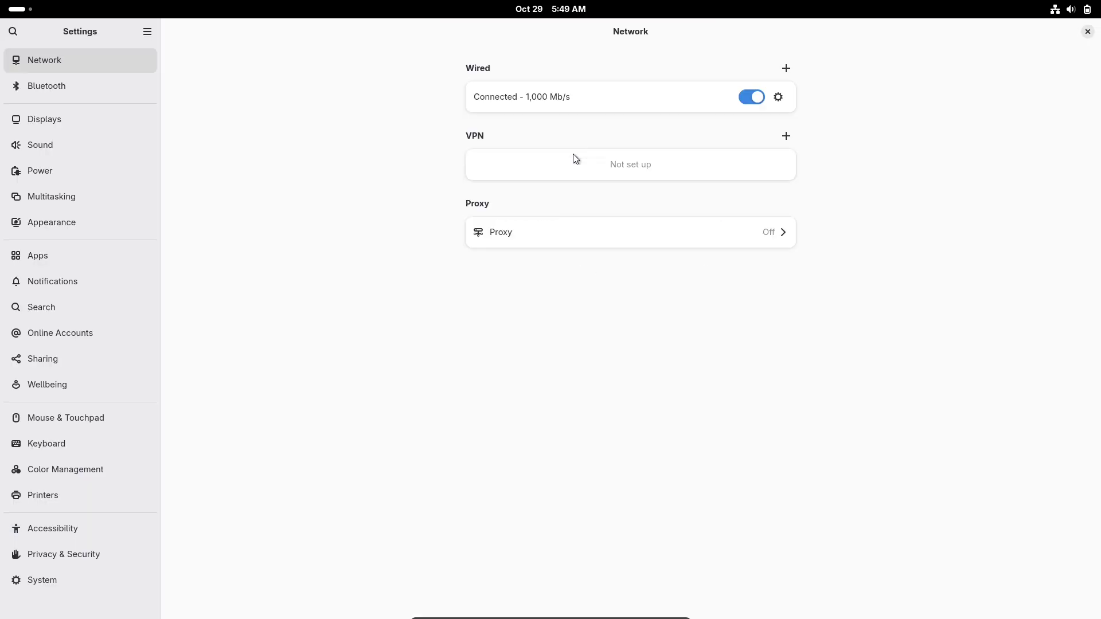
Check Sound, then turn on Show Battery Percentage on the Power page.
click(67, 152)
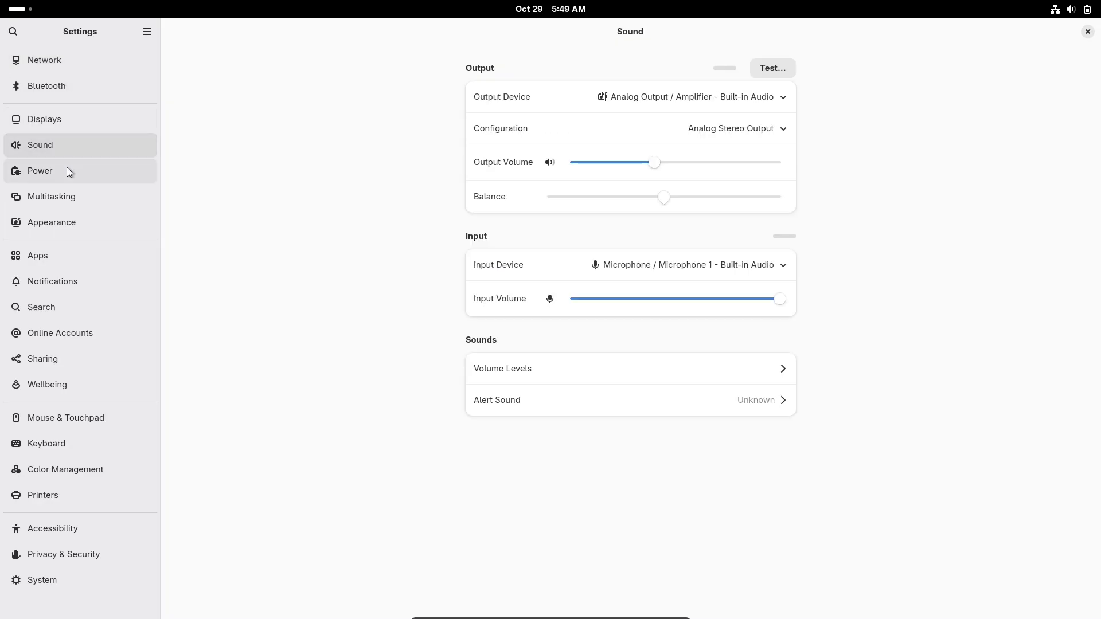
click(69, 171)
click(769, 303)
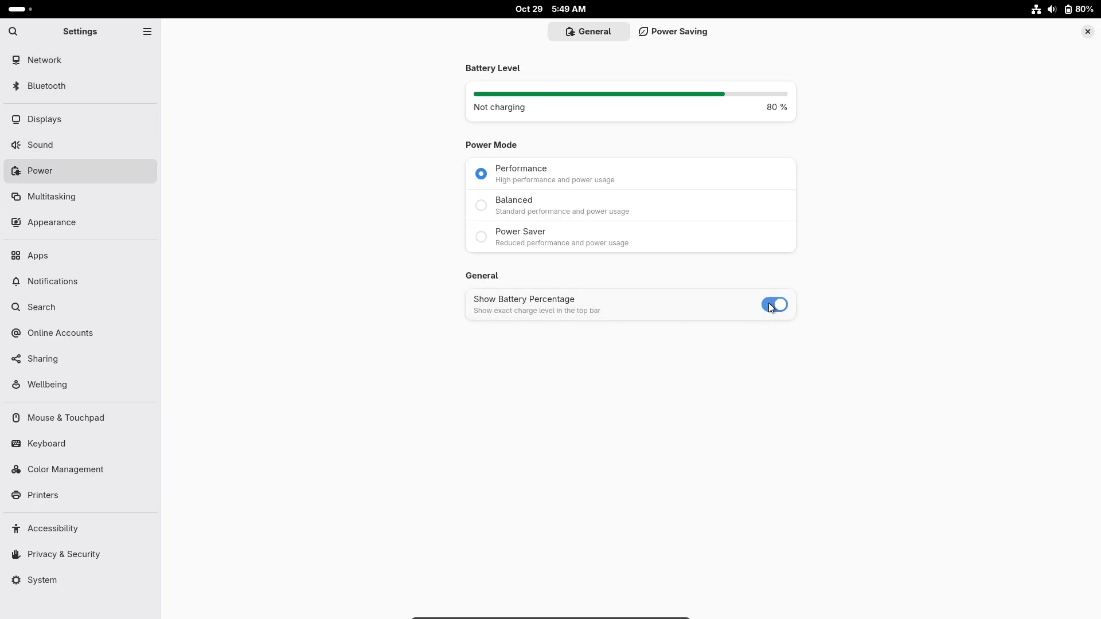
Browse the Wellbeing, Privacy & Security, System and Online Accounts pages.
click(119, 378)
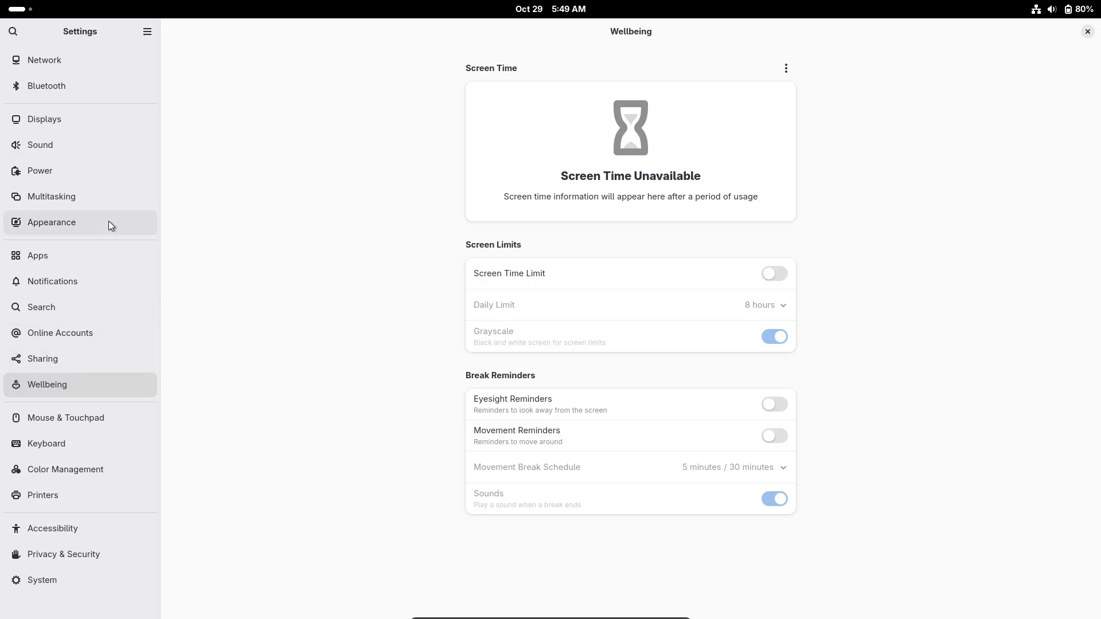
click(92, 547)
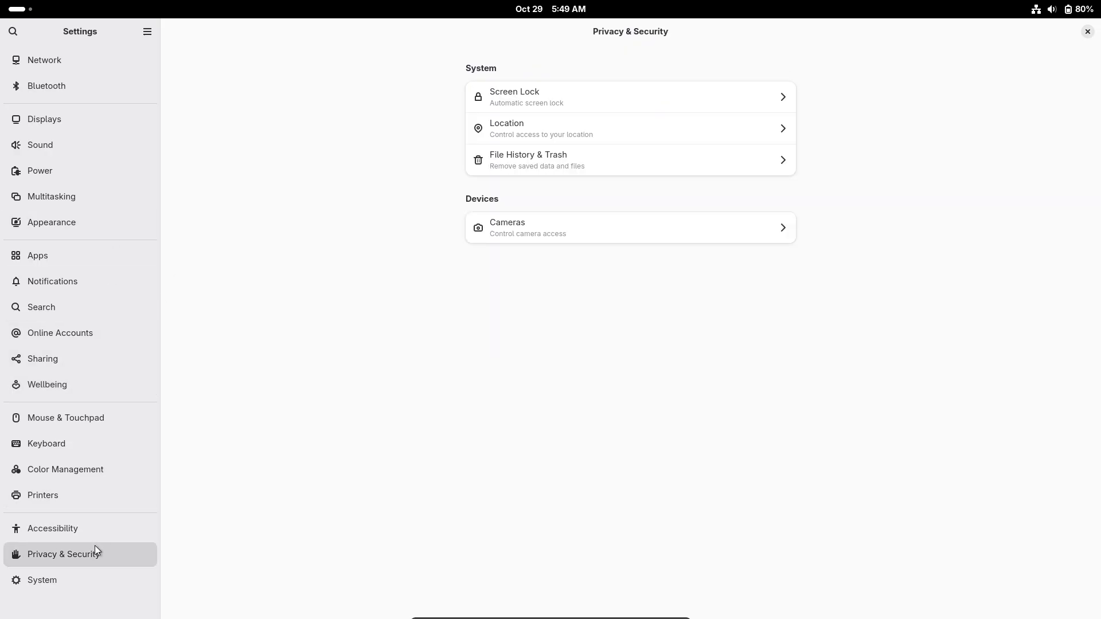
click(101, 576)
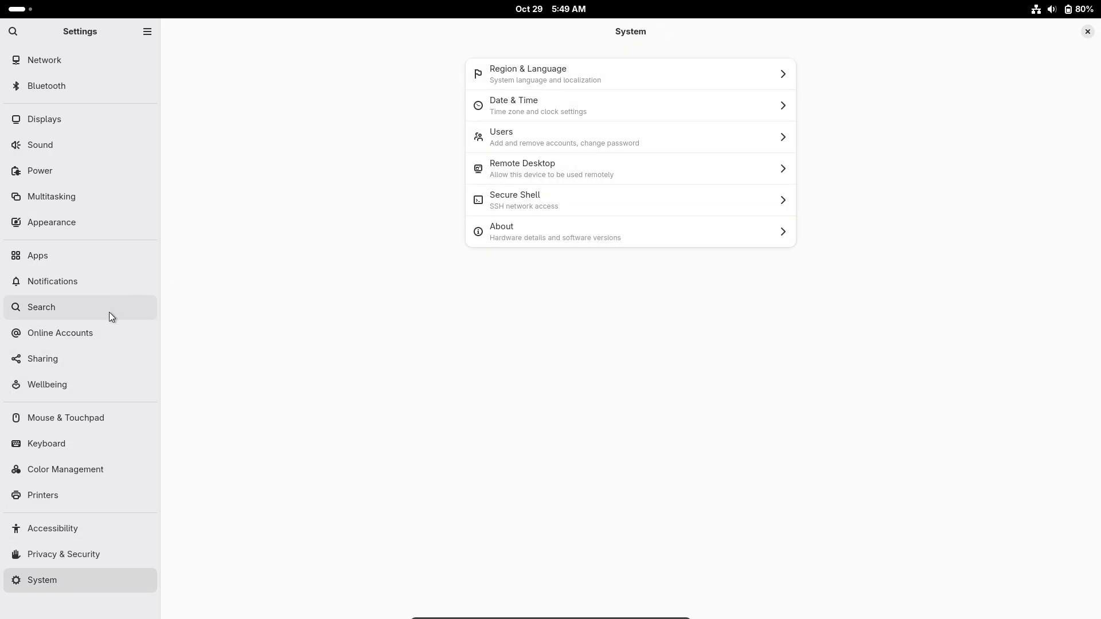
click(102, 330)
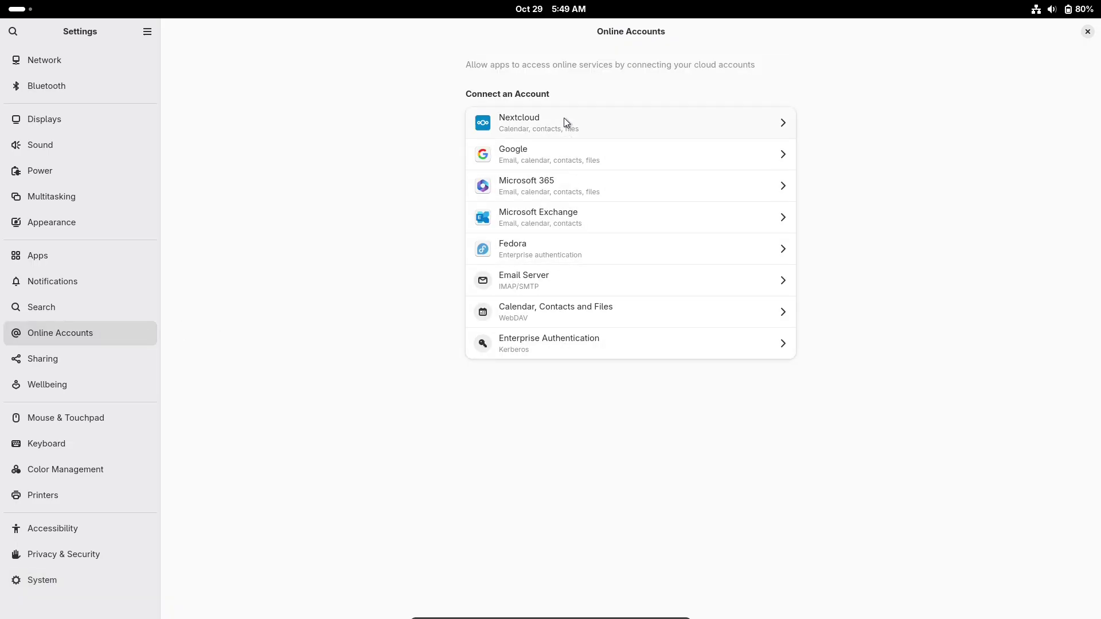
Close Settings, choose Log Out from the power menu, then check login-screen quick settings.
click(1087, 31)
click(1067, 10)
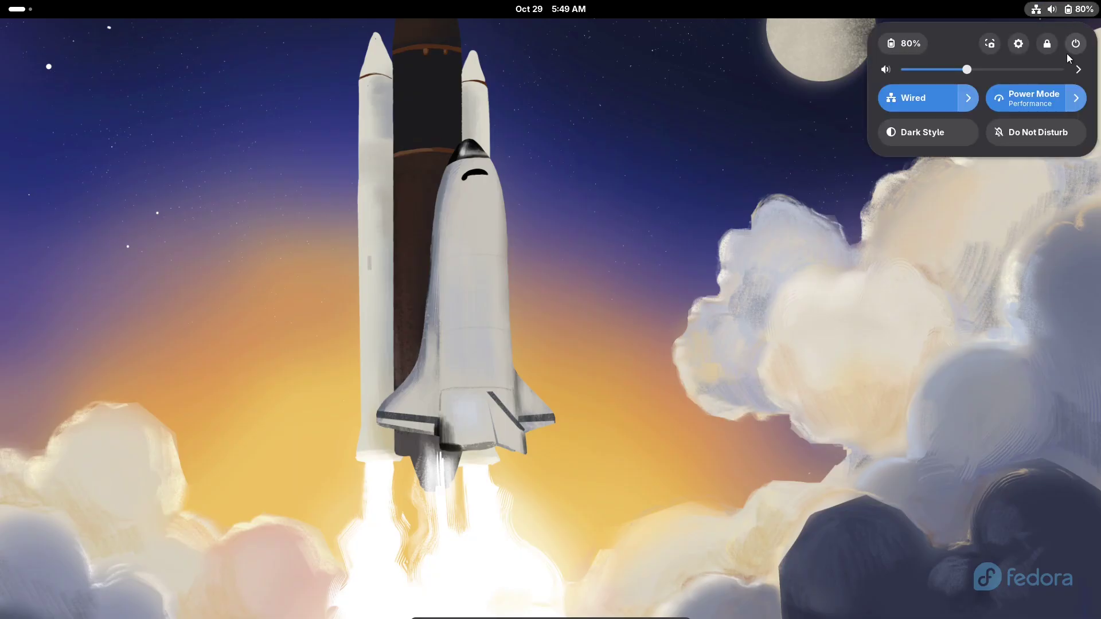
click(1075, 44)
click(929, 182)
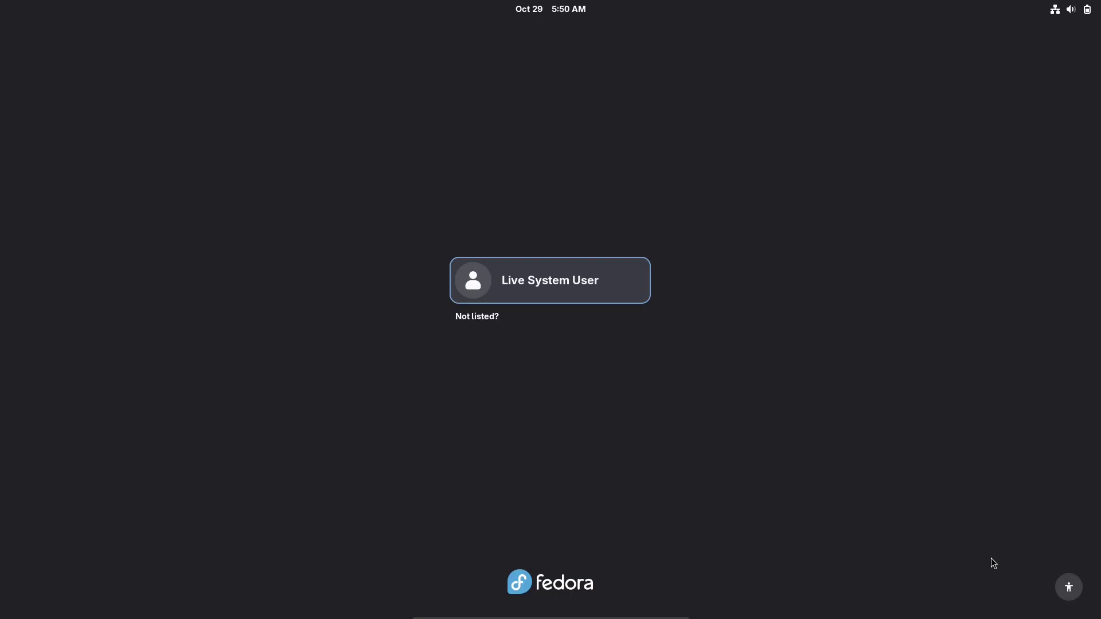
click(1056, 16)
click(826, 392)
Log back in as the live user, leave the overview, and dismiss the power submenu.
click(1078, 588)
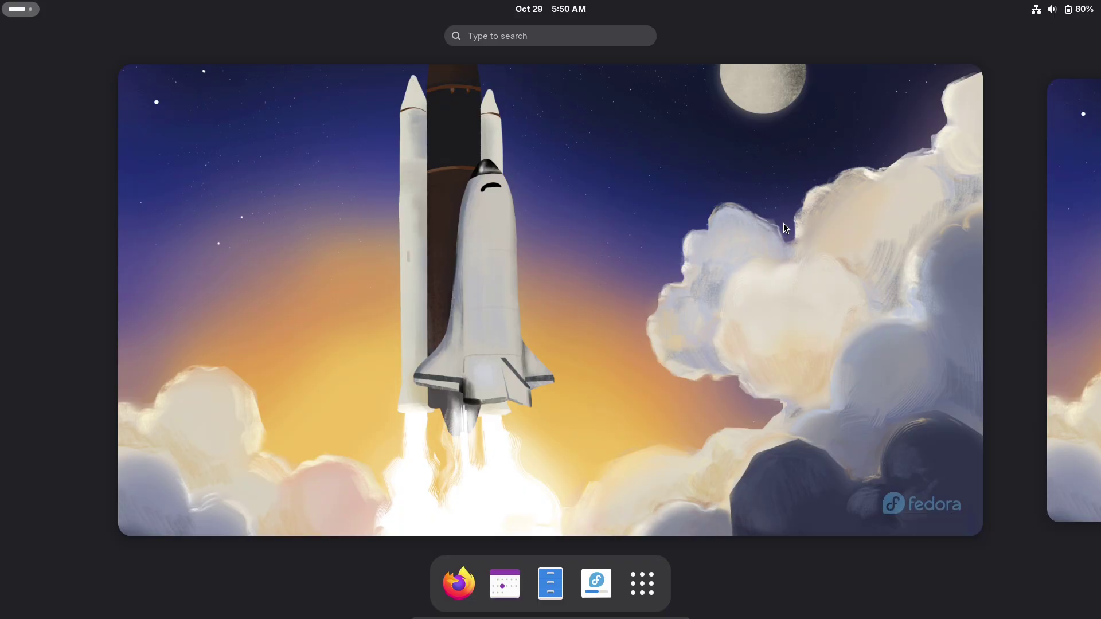
click(782, 225)
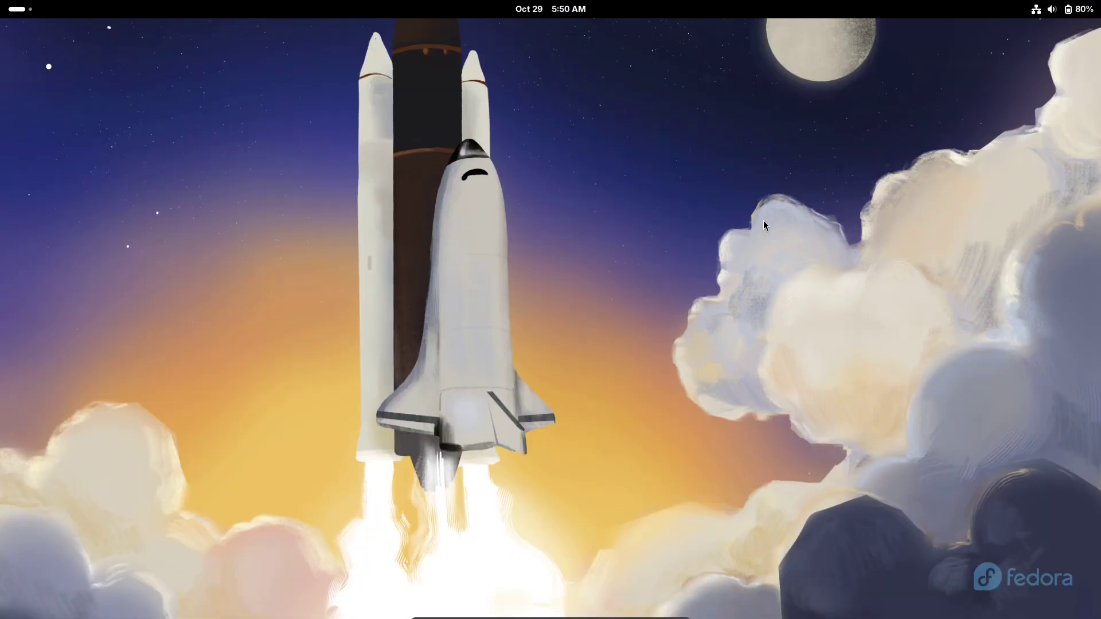
click(1068, 12)
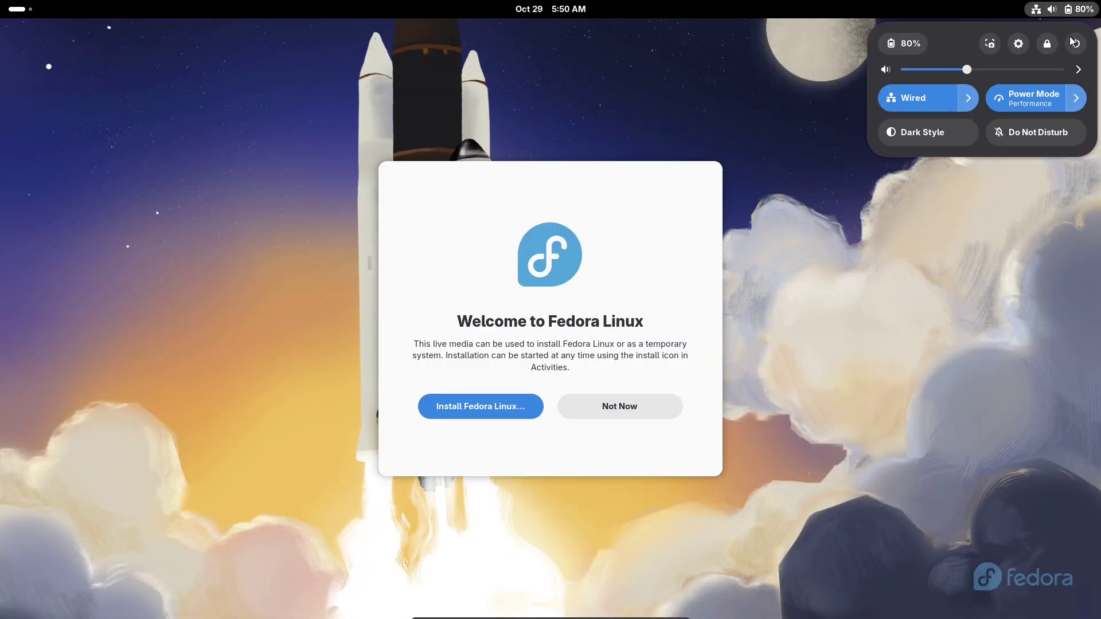
click(1075, 45)
click(678, 352)
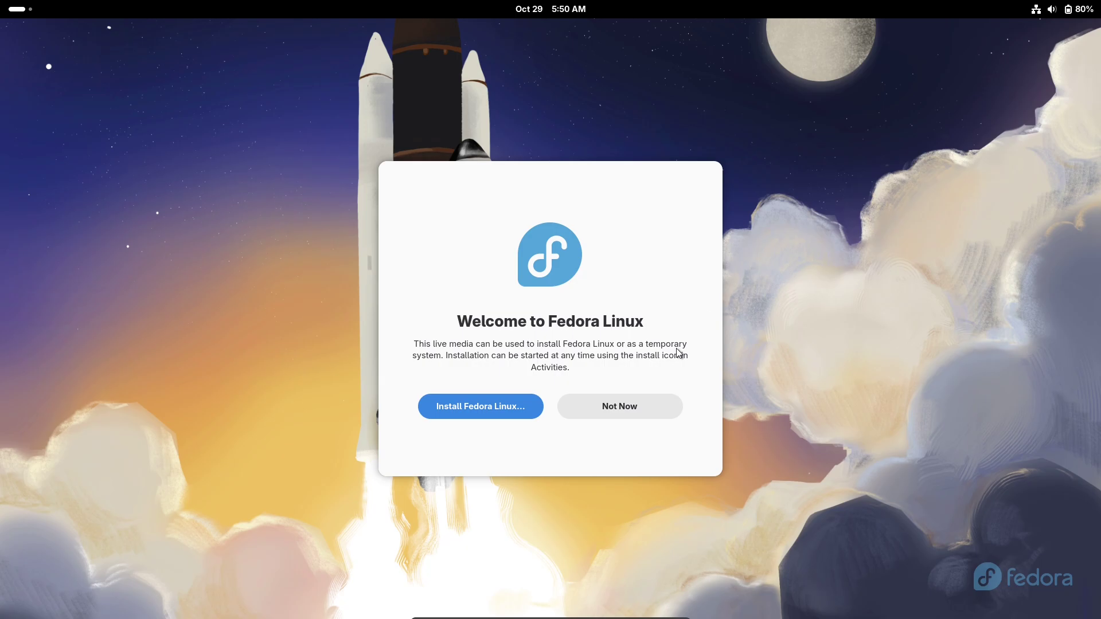